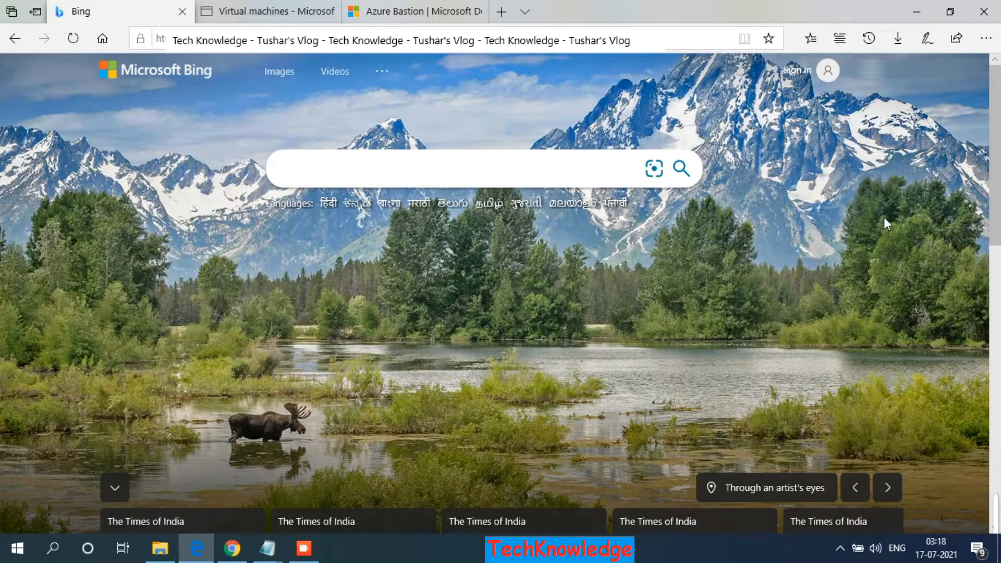
# Examine the Temp-vnet virtual network's overview, address space, connected devices and subnets in the Azure portal
pyautogui.click(243, 14)
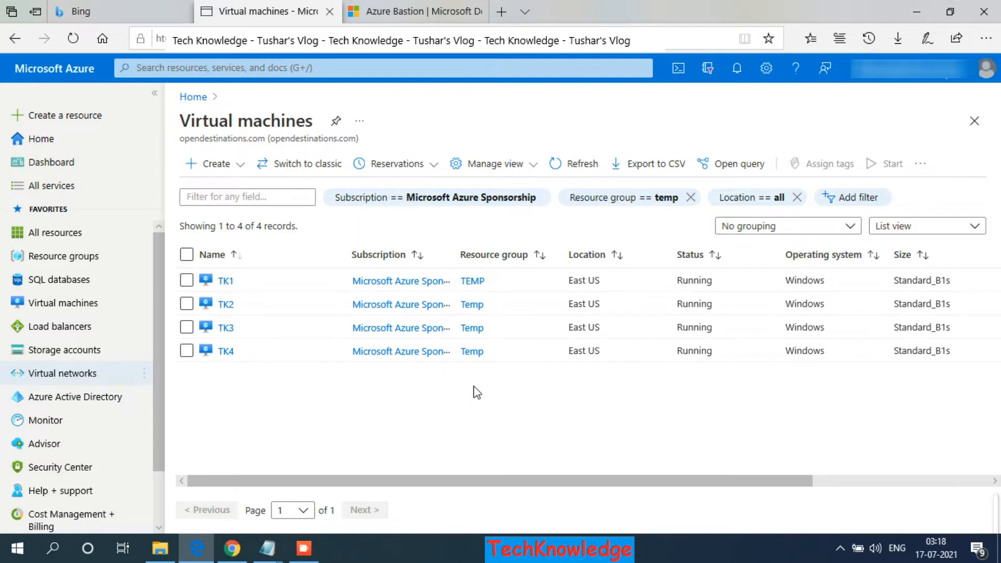
pyautogui.click(63, 374)
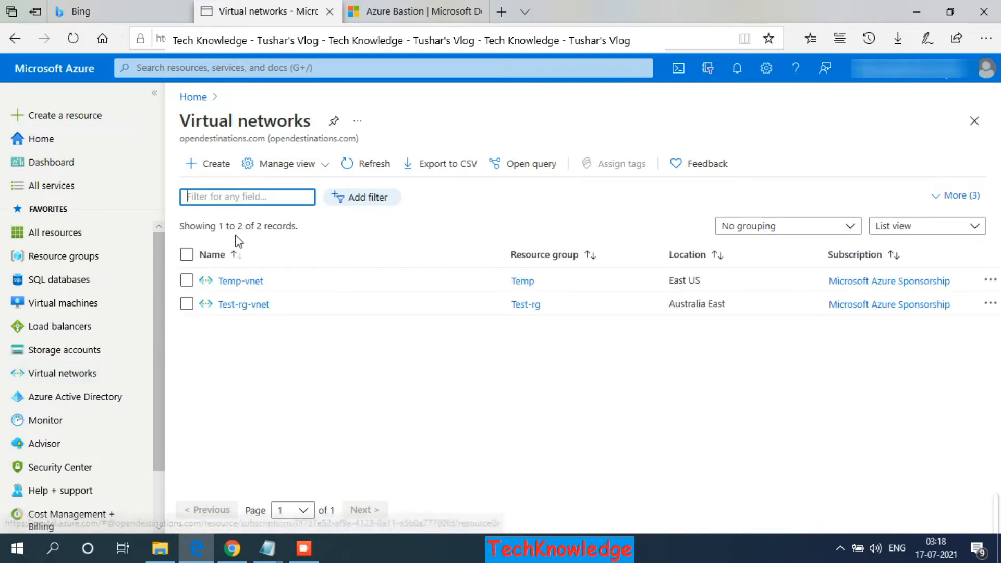
pyautogui.click(236, 285)
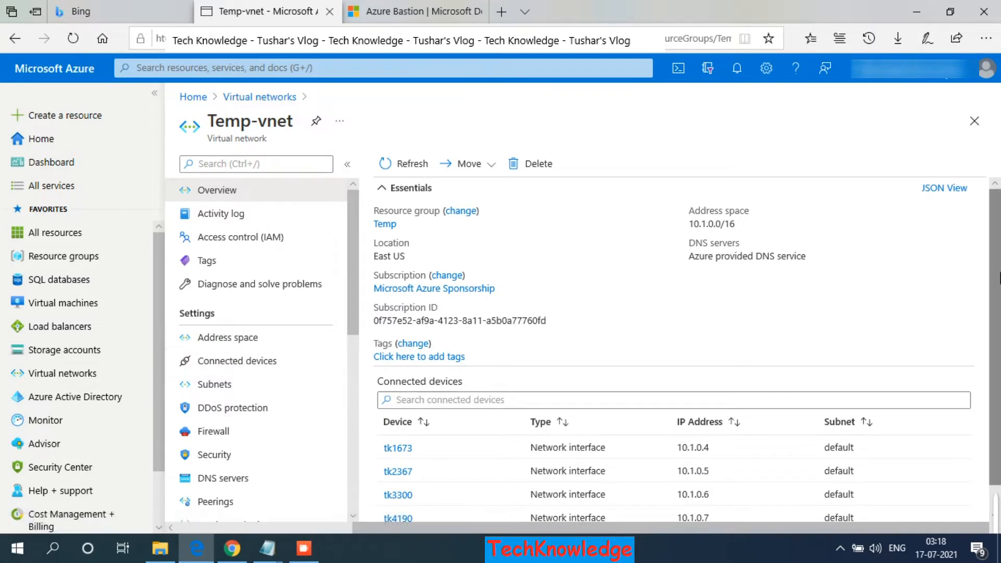
pyautogui.scroll(-1, 440, 443)
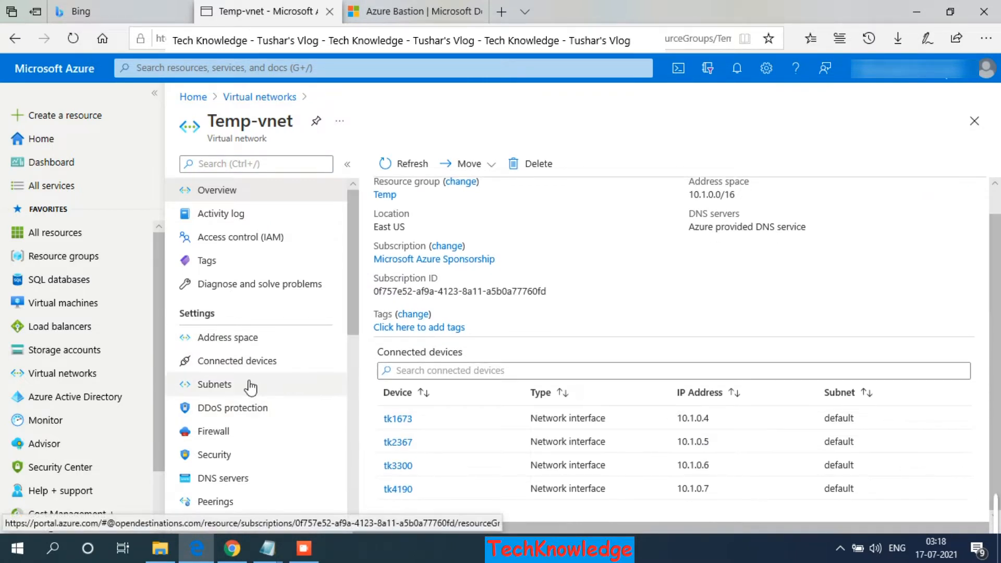
pyautogui.click(228, 348)
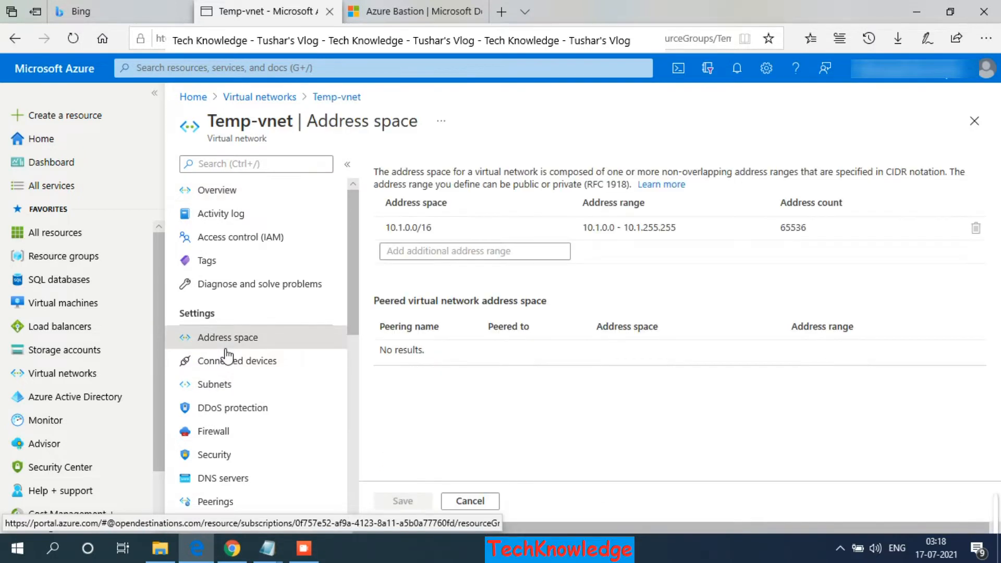
pyautogui.click(229, 365)
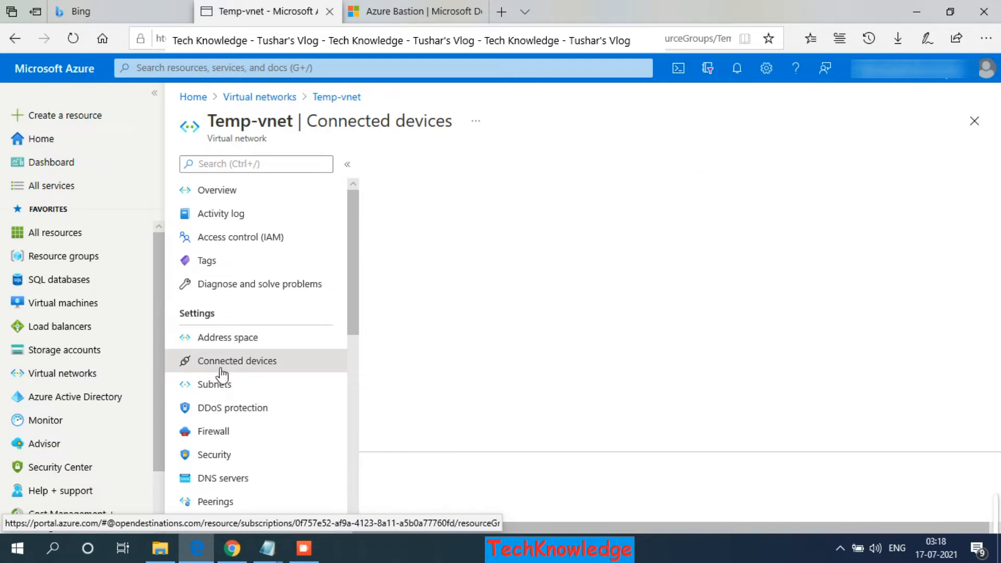
pyautogui.click(214, 384)
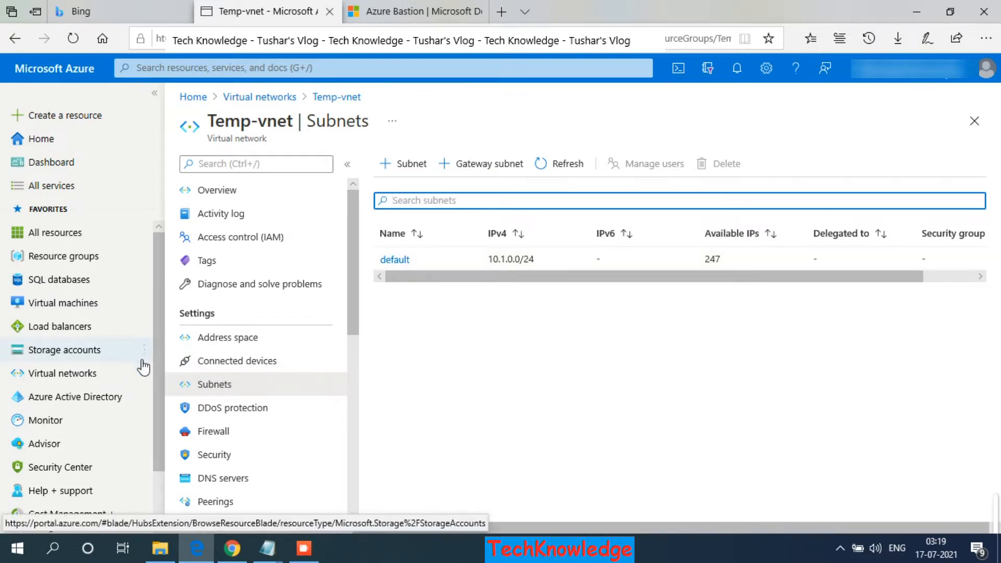
# Open the TK1 virtual machine and choose Bastion as its connection method
pyautogui.moveTo(142, 360)
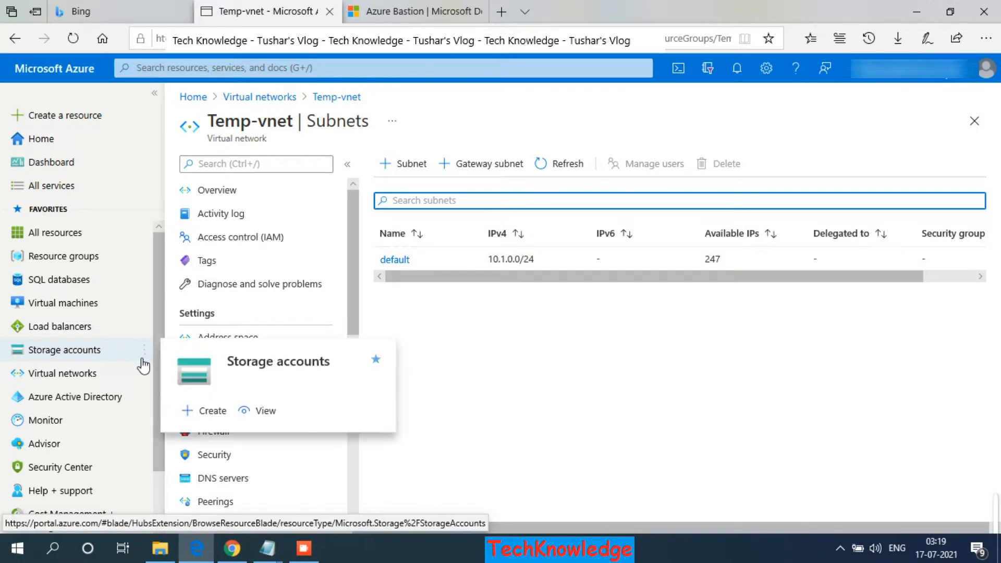
pyautogui.click(66, 307)
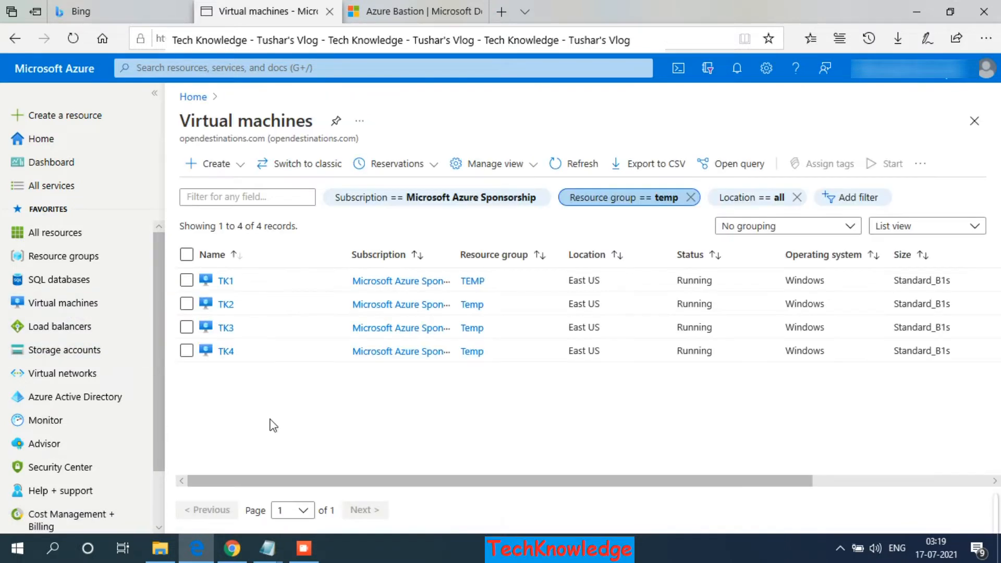
pyautogui.click(226, 282)
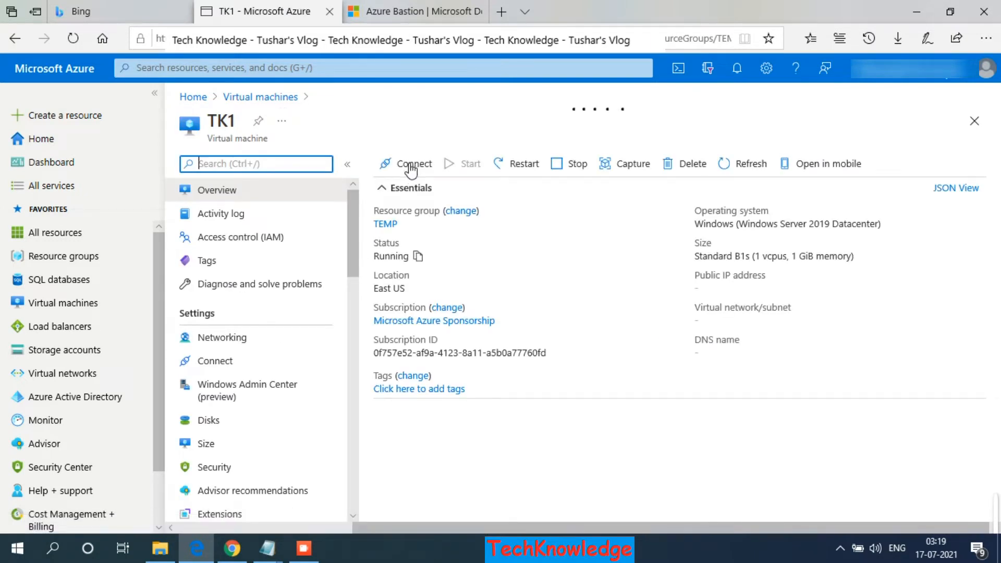
pyautogui.click(411, 167)
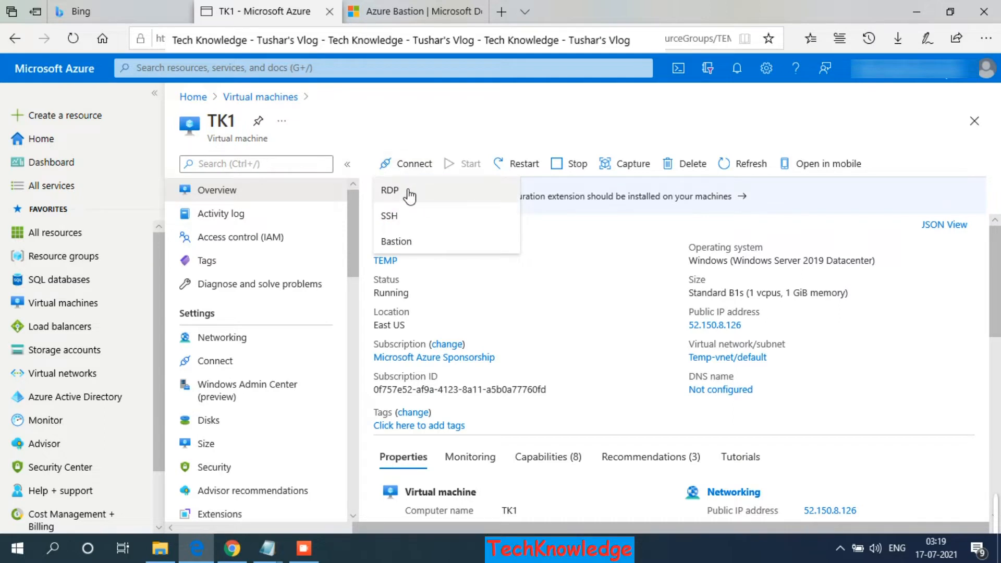
pyautogui.click(417, 242)
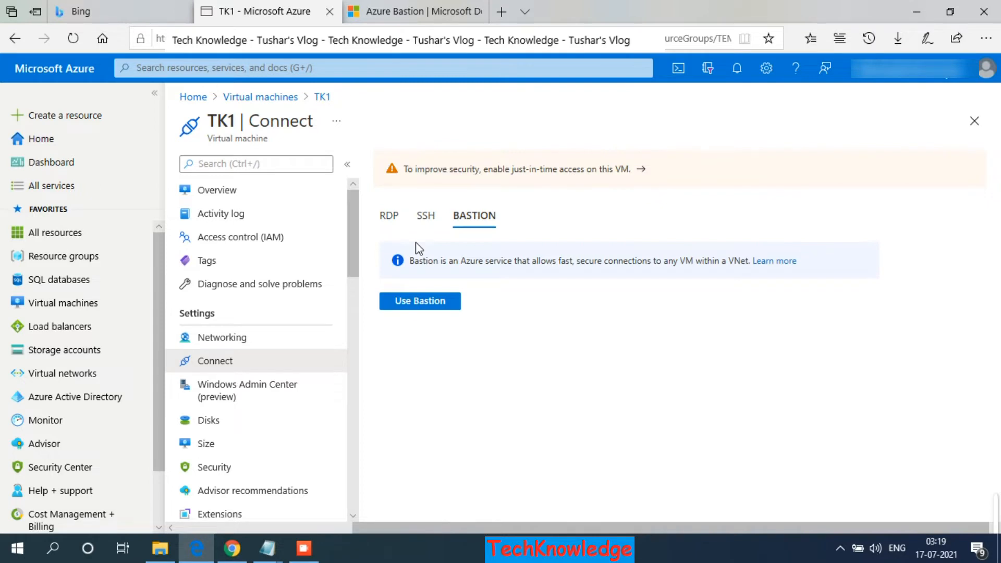
# Start the Bastion setup for TK1 and create the Bastion subnet with address space 10.1.1.0/27 and no network security group
pyautogui.click(414, 305)
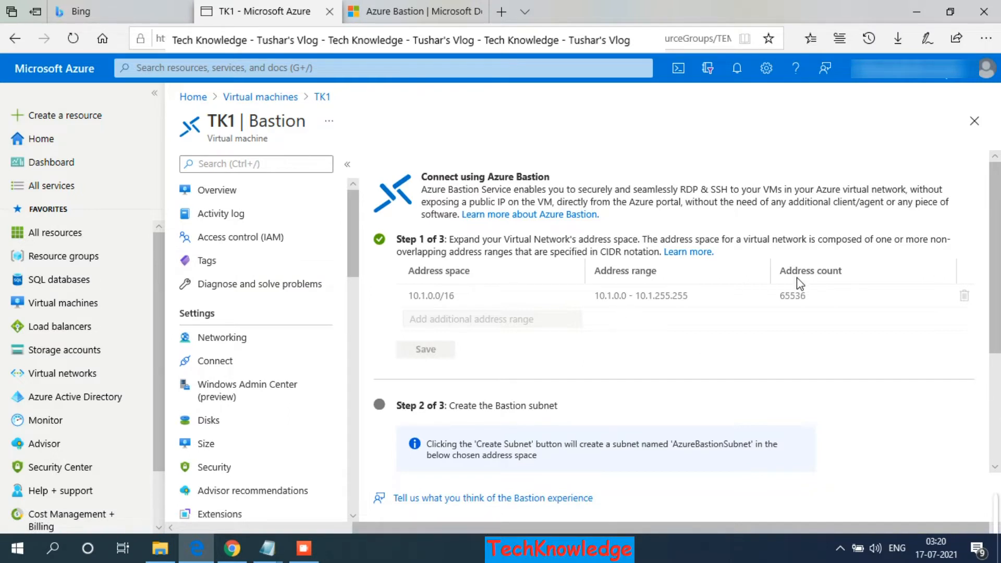
pyautogui.moveTo(994, 282); pyautogui.dragTo(998, 389)
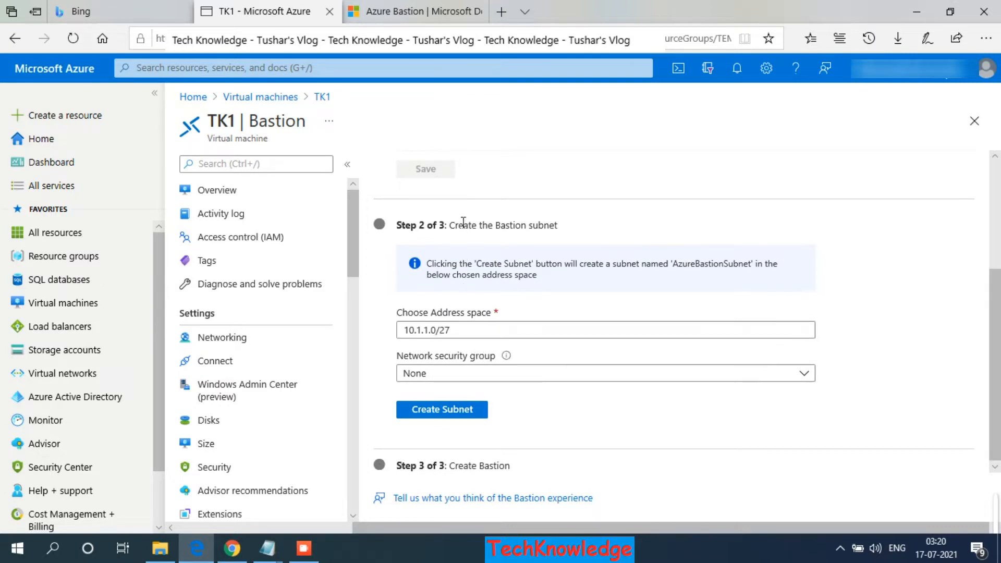
pyautogui.click(452, 410)
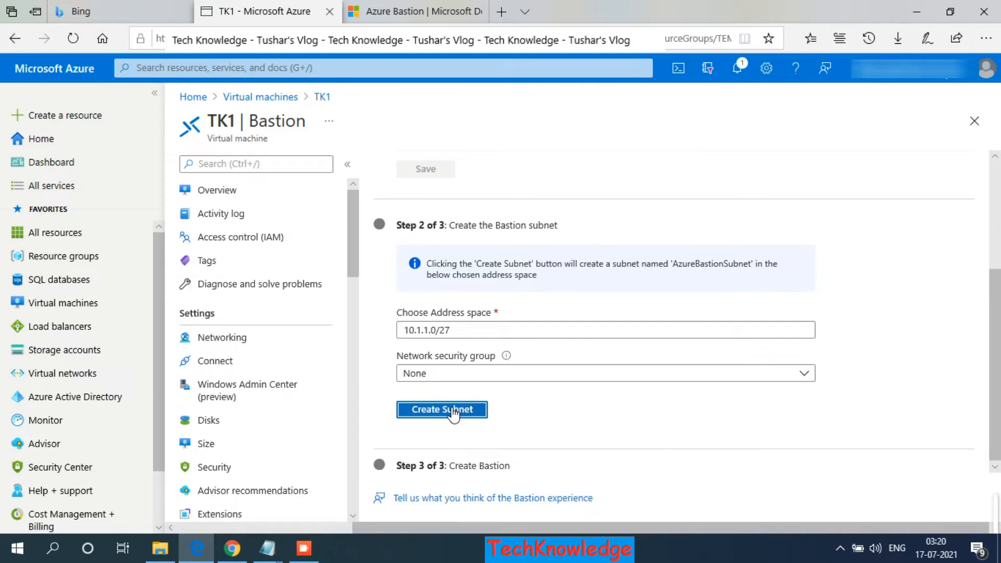
# In a duplicate portal tab, find the Bastions service and view its creation form, and return to TK1's Bastion setup
pyautogui.rightClick(268, 13)
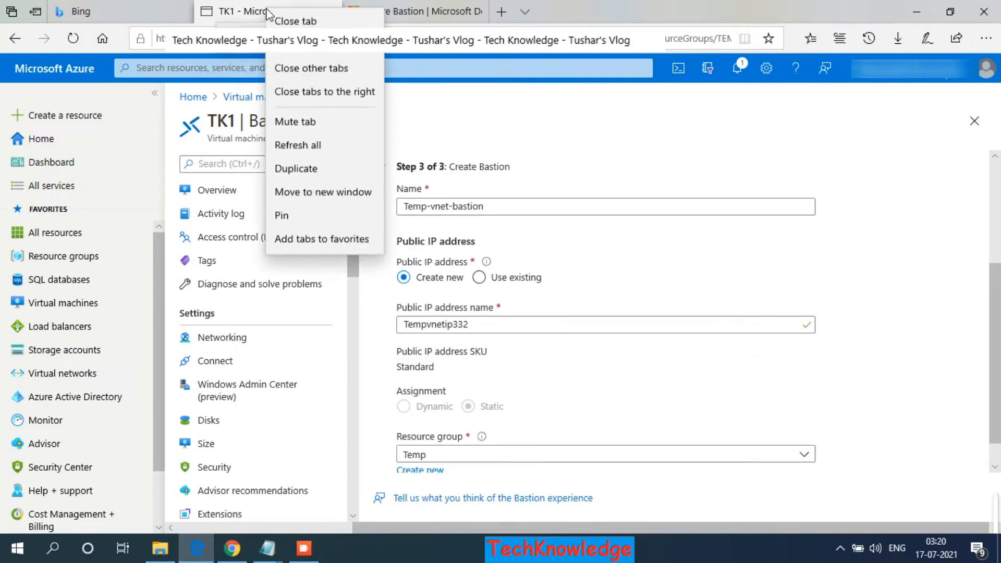
pyautogui.click(308, 170)
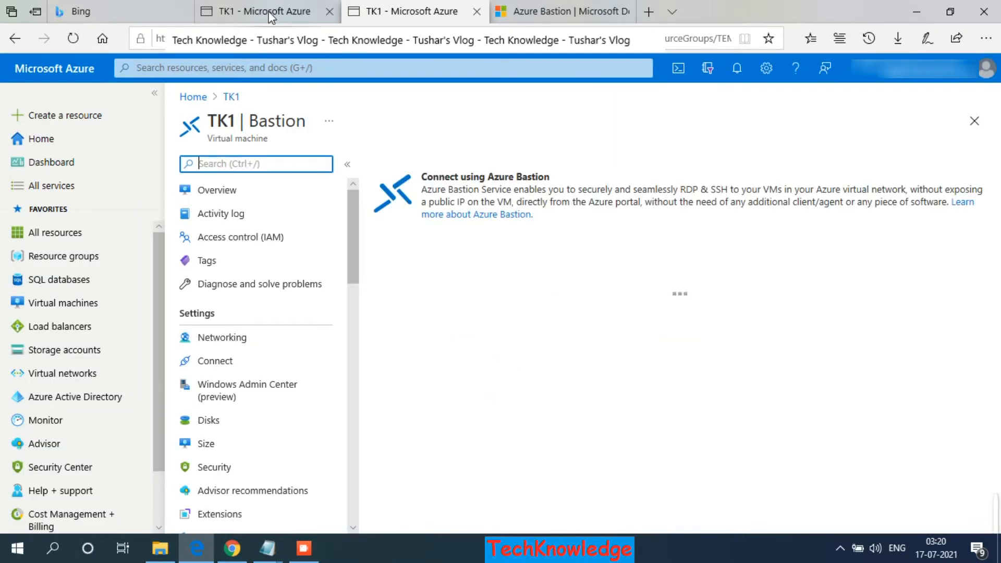
pyautogui.click(172, 63)
pyautogui.write('bastion')
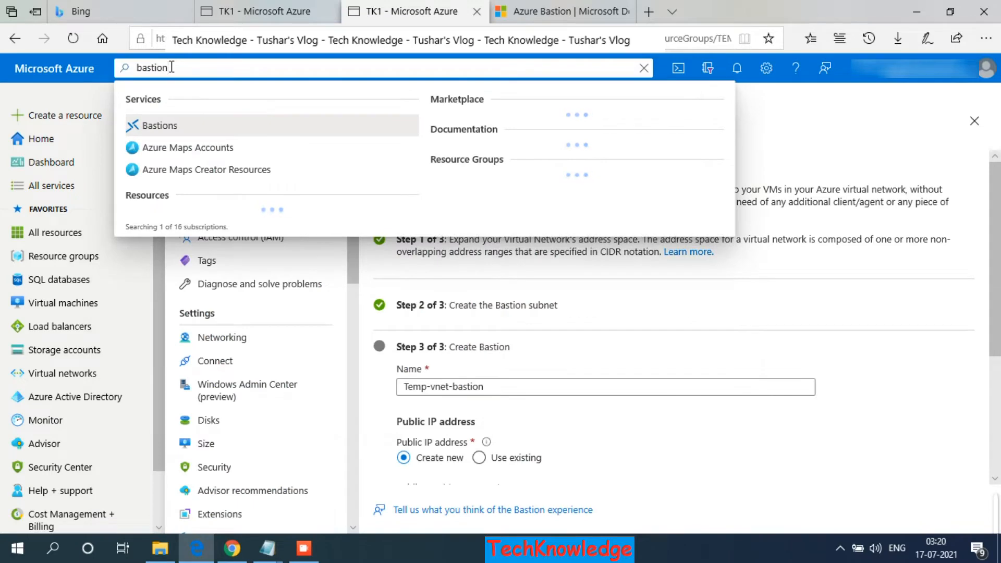
pyautogui.click(161, 127)
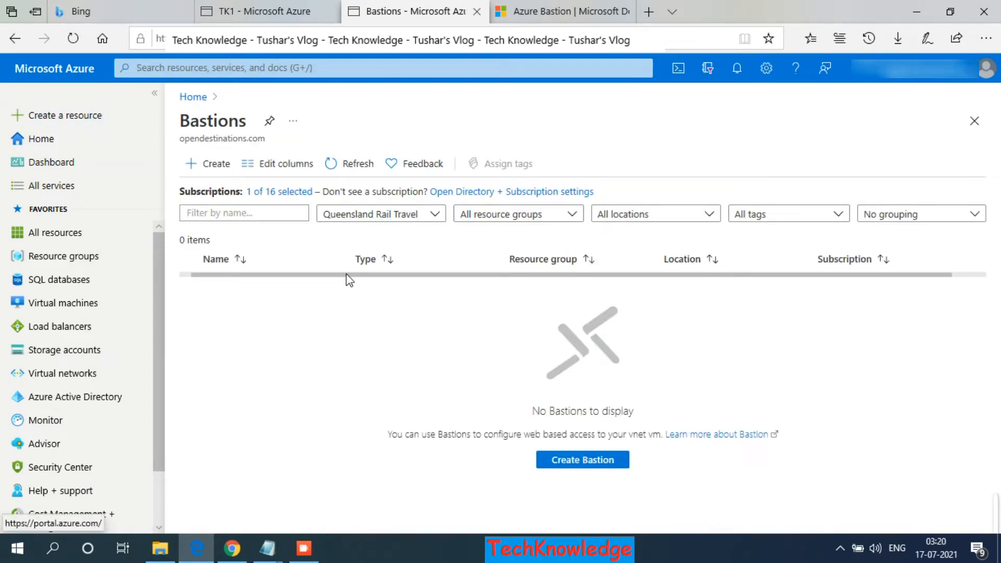
pyautogui.click(209, 169)
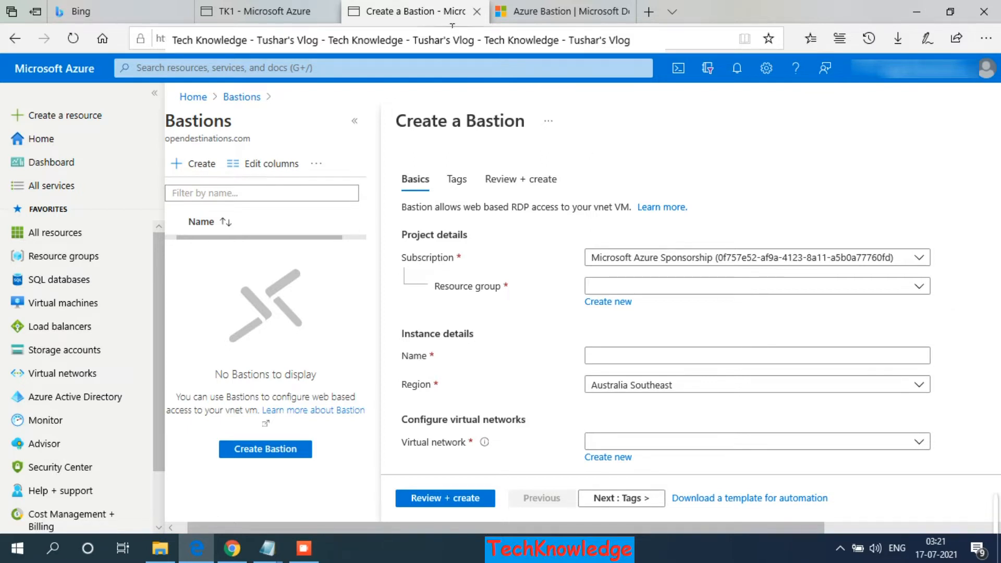
pyautogui.click(476, 12)
pyautogui.click(284, 8)
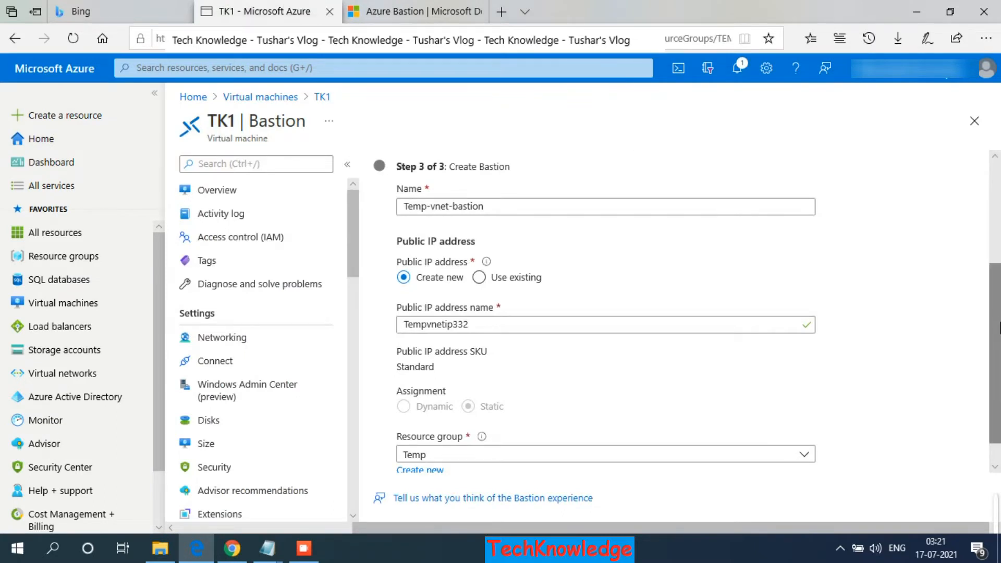
# Review TK1's default Bastion settings and the form for configuring Azure Bastion manually
pyautogui.scroll(-1, 999, 345)
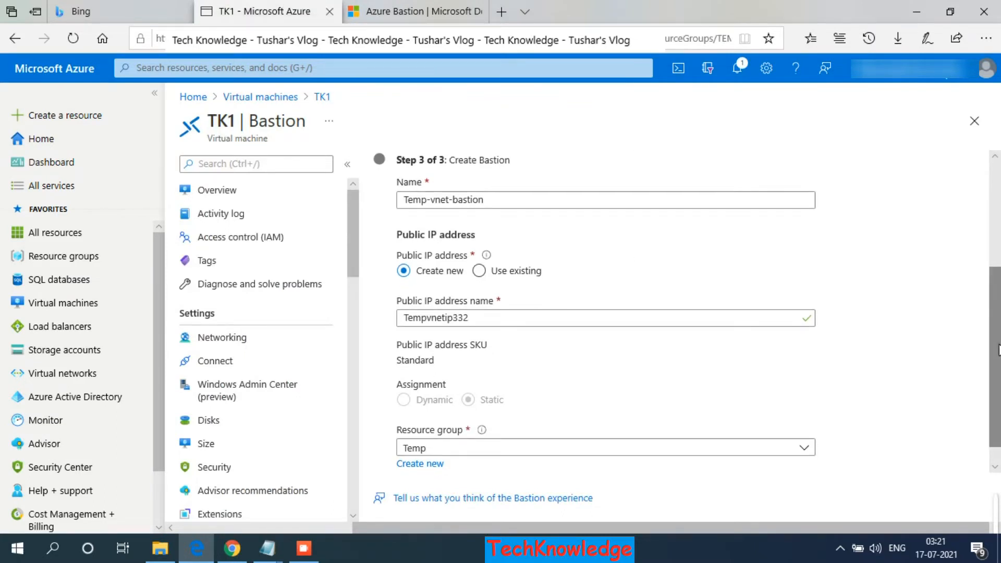
pyautogui.moveTo(515, 205); pyautogui.dragTo(398, 200)
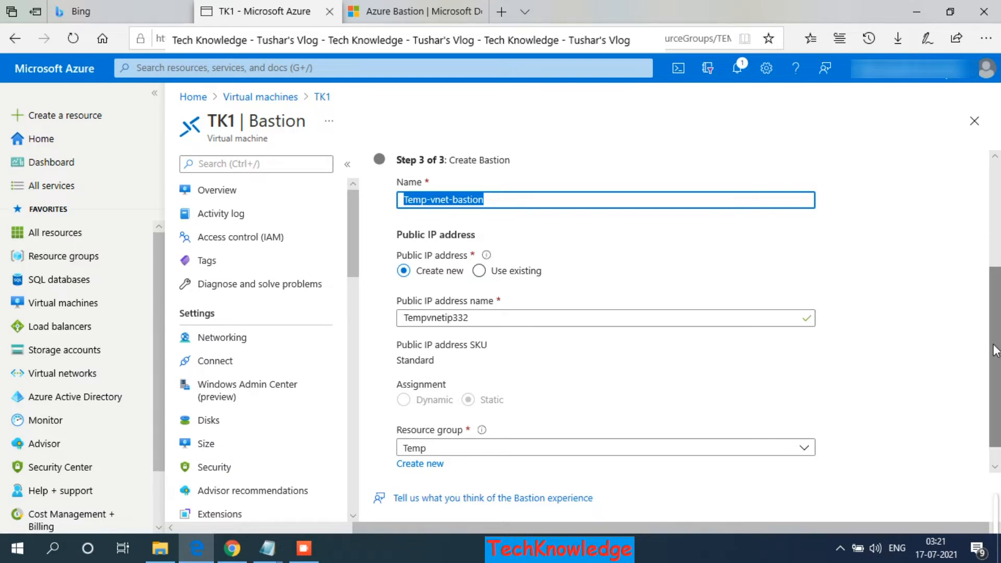
pyautogui.scroll(-2, 996, 354)
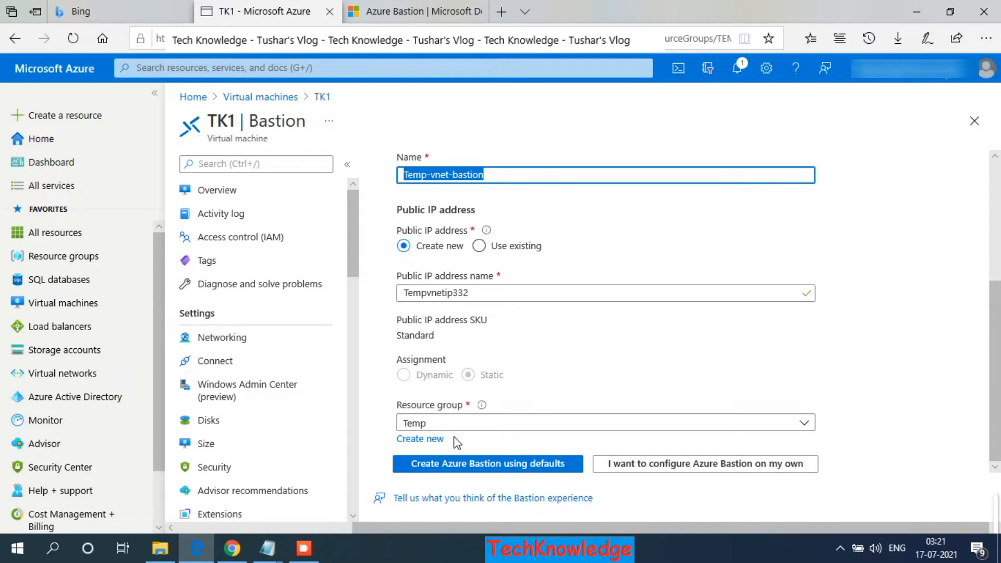
pyautogui.click(652, 472)
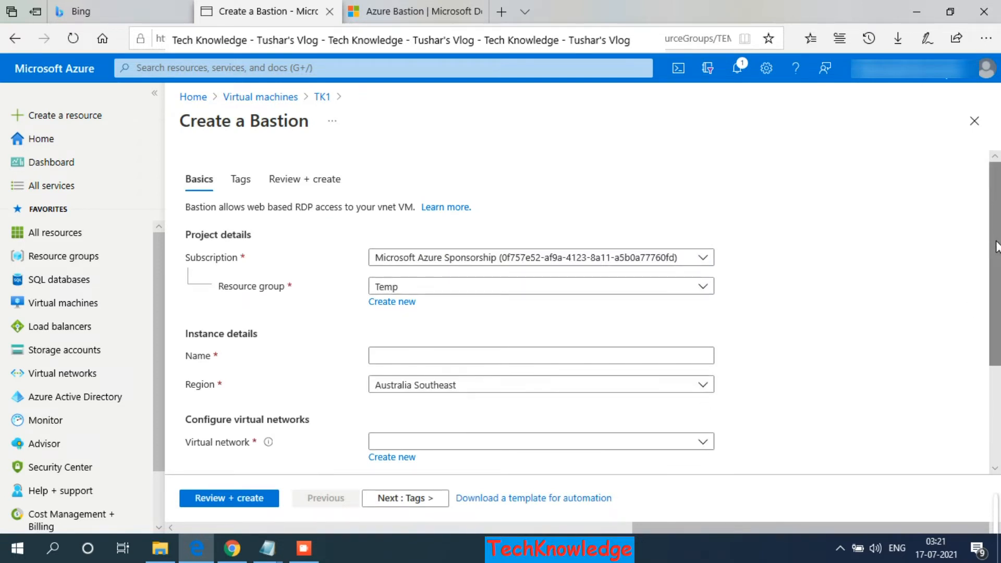
pyautogui.scroll(-3, 996, 263)
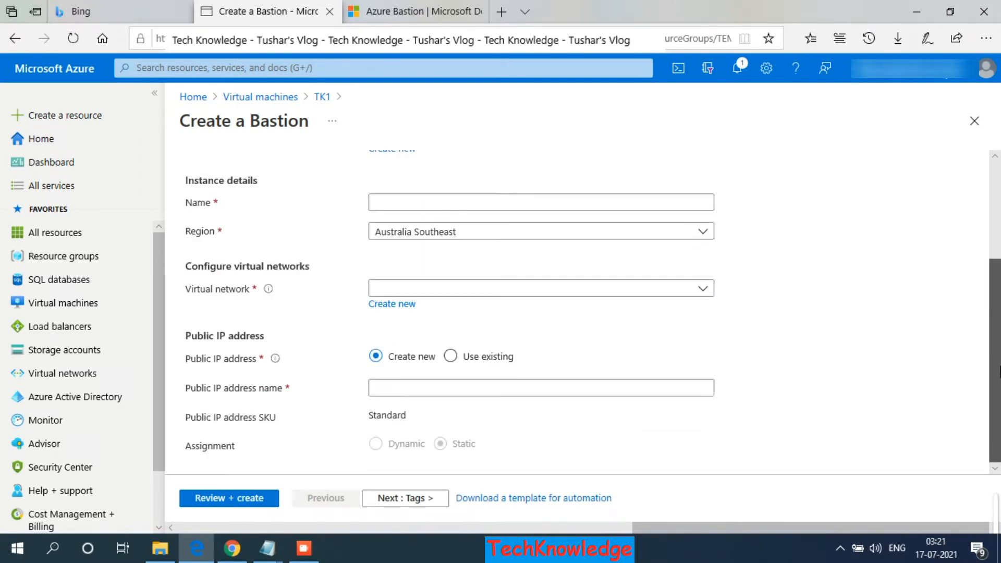
pyautogui.click(973, 123)
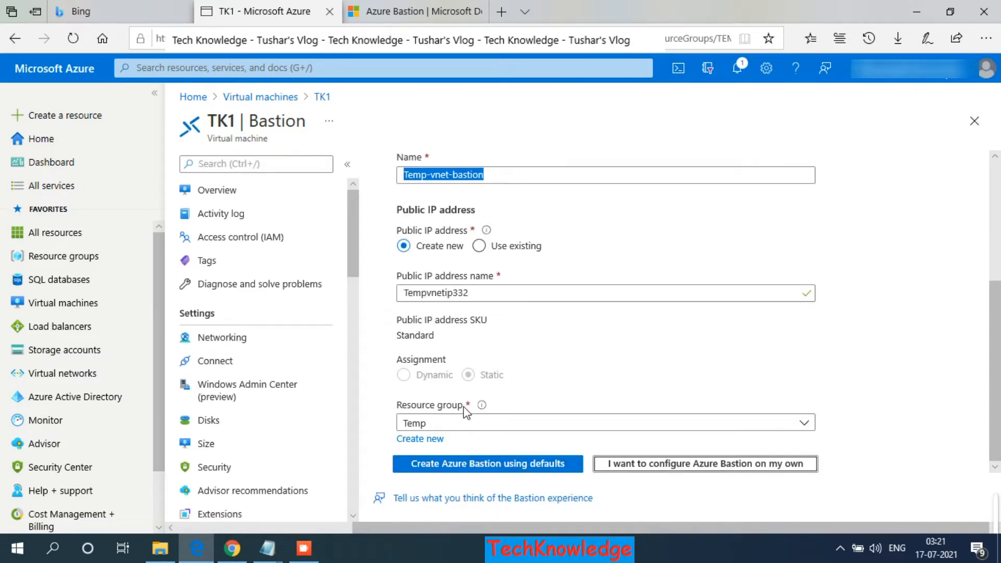
# Create Azure Bastion Temp-vnet-bastion using the defaults, with new public IP Tempvnetip332 in resource group Temp, and check the deployment notifications
pyautogui.click(486, 466)
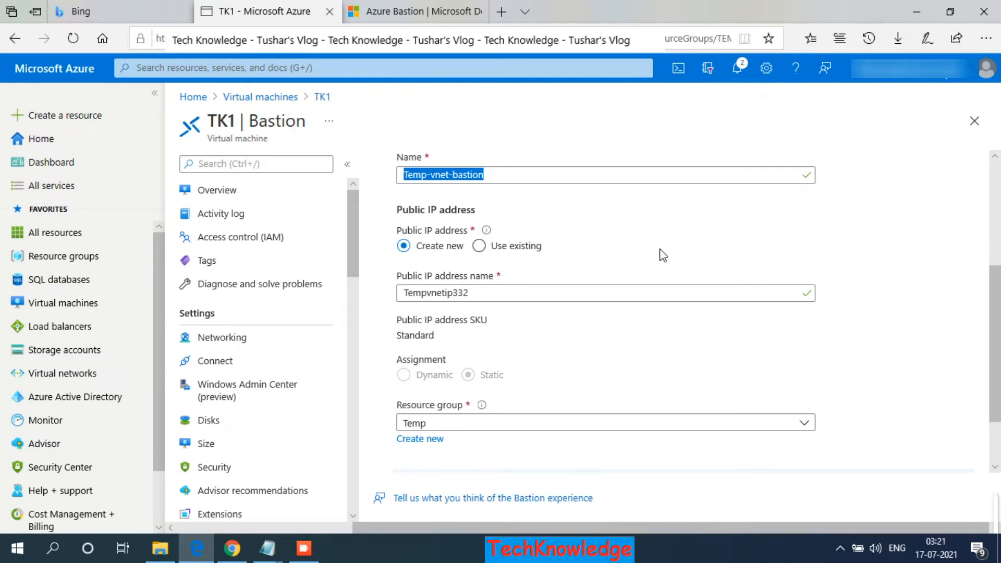
pyautogui.click(737, 69)
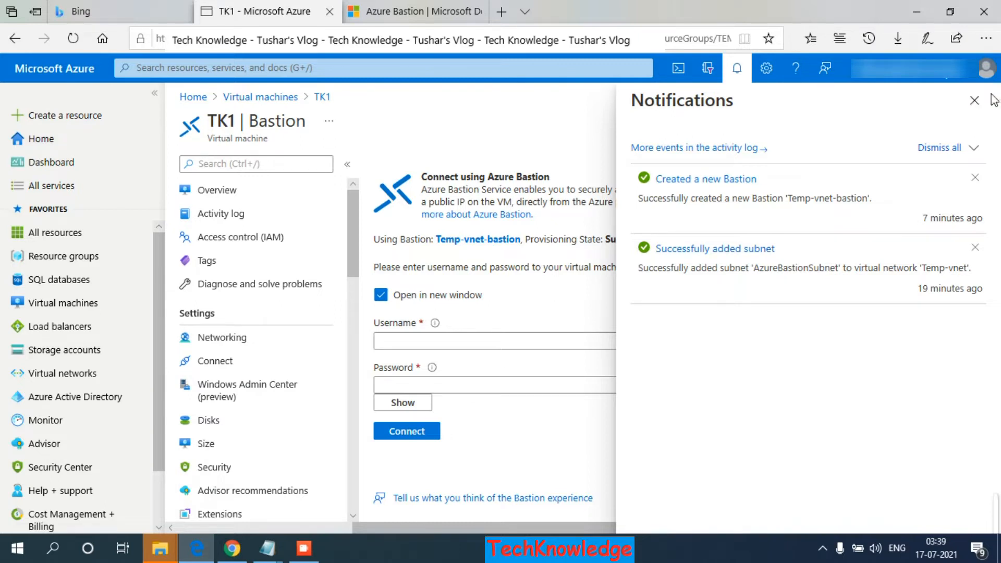
pyautogui.click(976, 102)
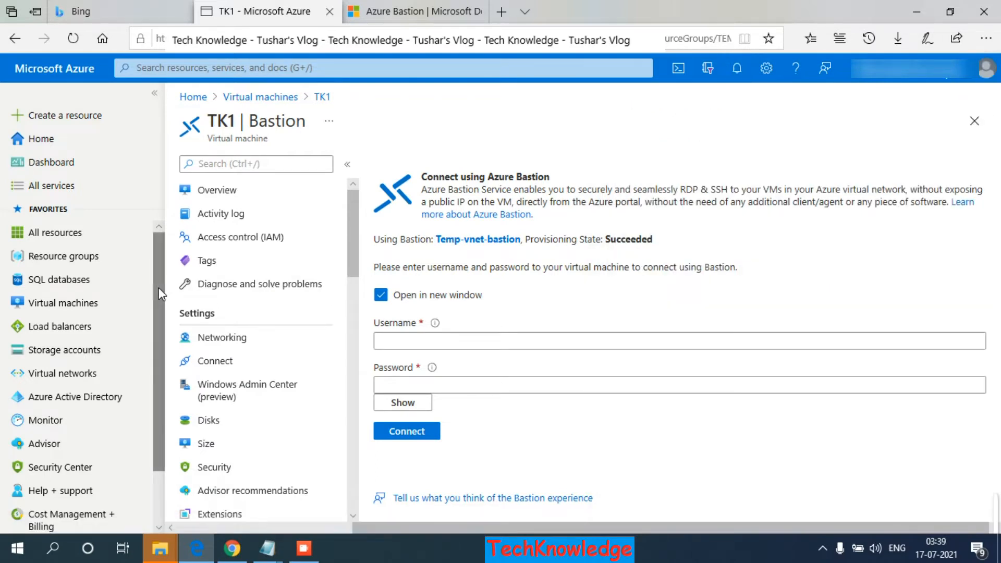
# Open the TK3 virtual machine and examine its networking settings and inbound port rules
pyautogui.click(61, 304)
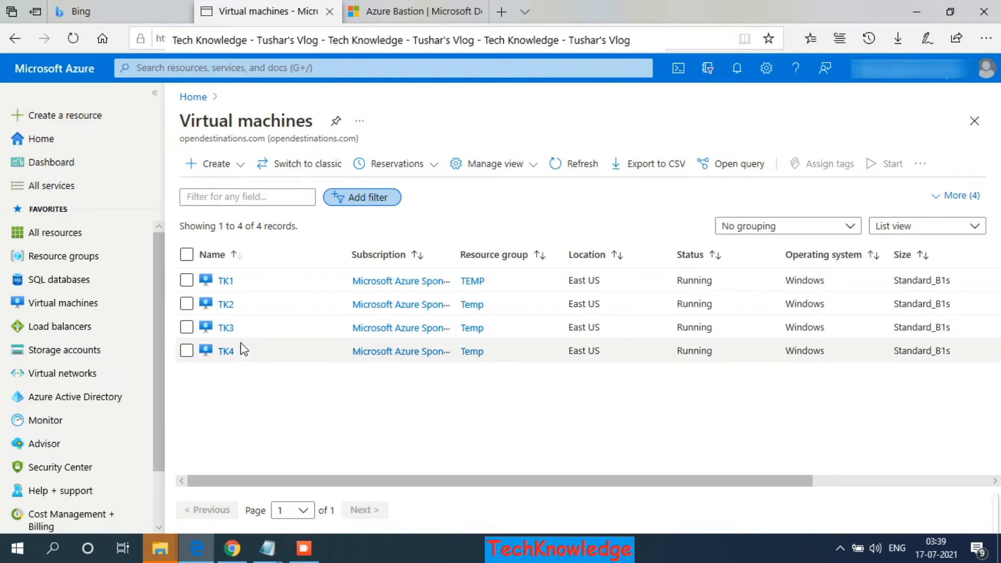
pyautogui.click(225, 329)
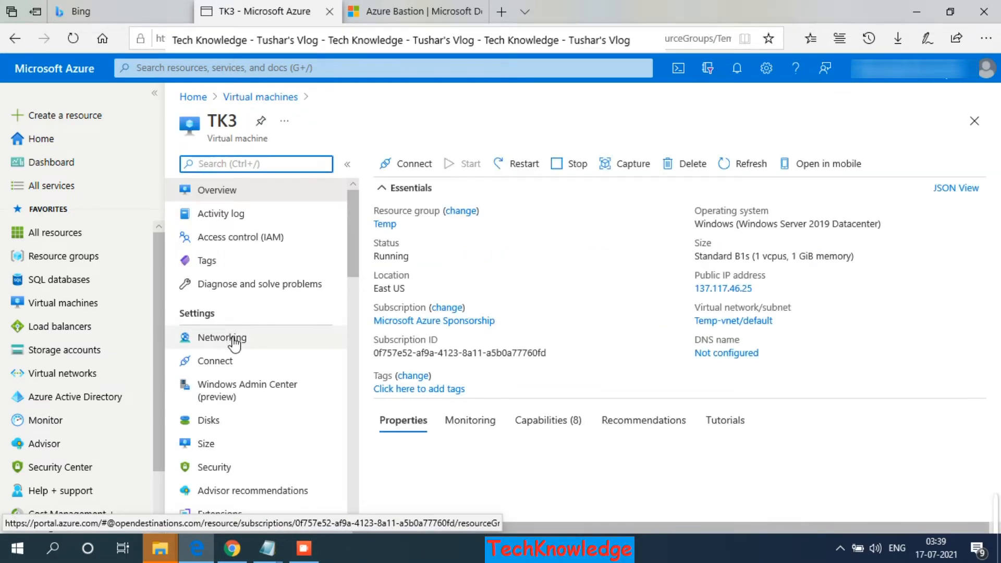
pyautogui.click(233, 339)
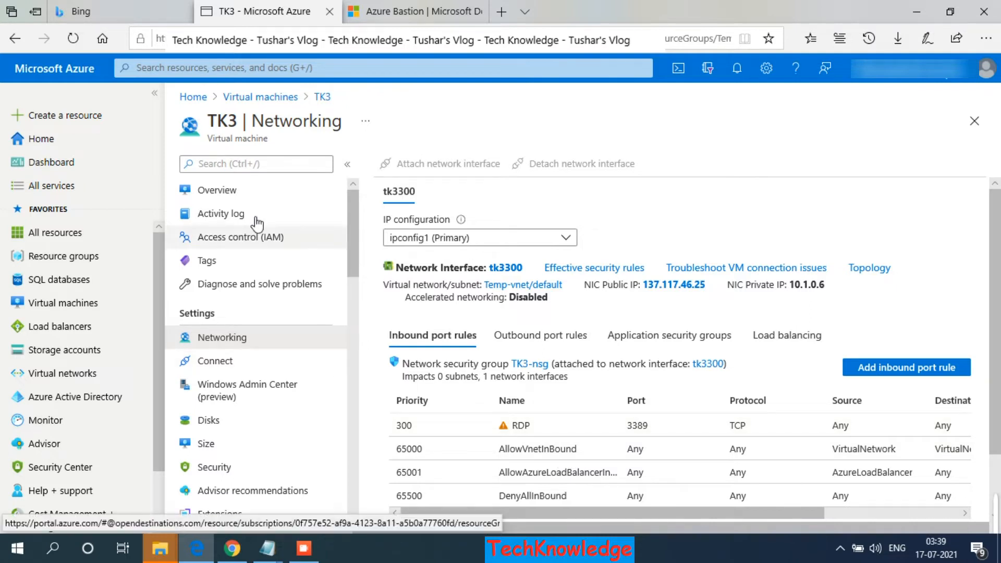
# From TK3's overview, choose Bastion as the connection method and open its sign-in form
pyautogui.click(233, 196)
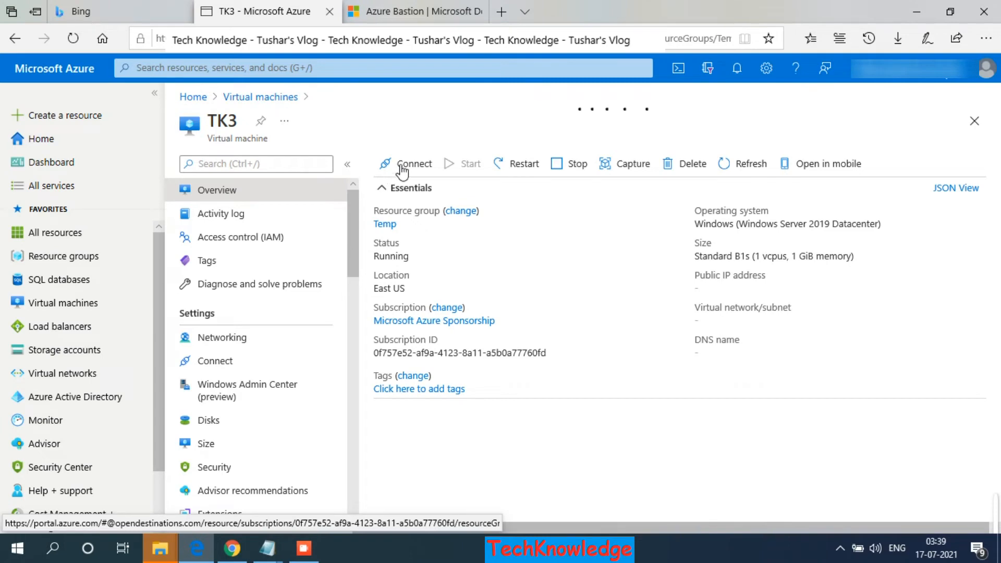
pyautogui.click(414, 164)
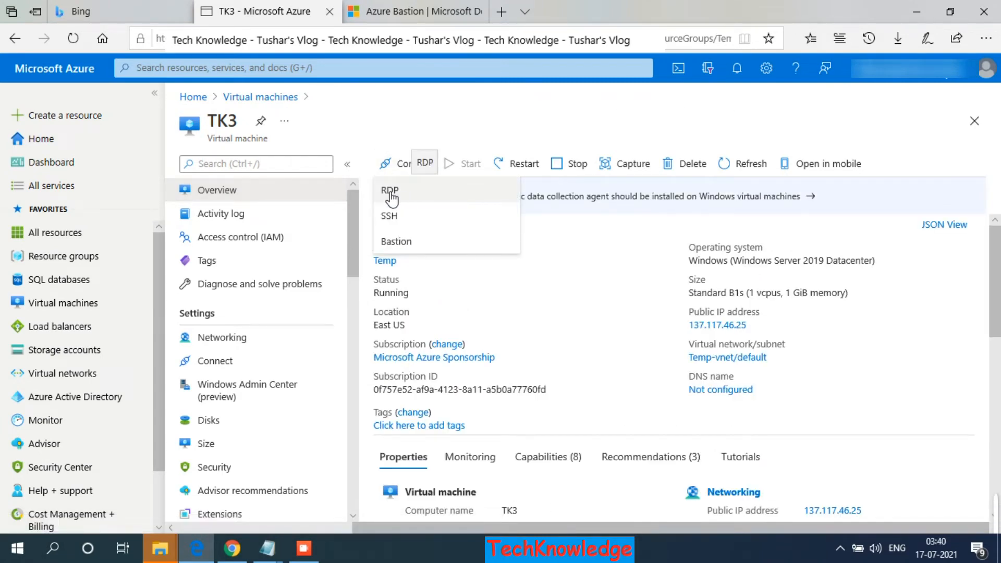
pyautogui.click(431, 242)
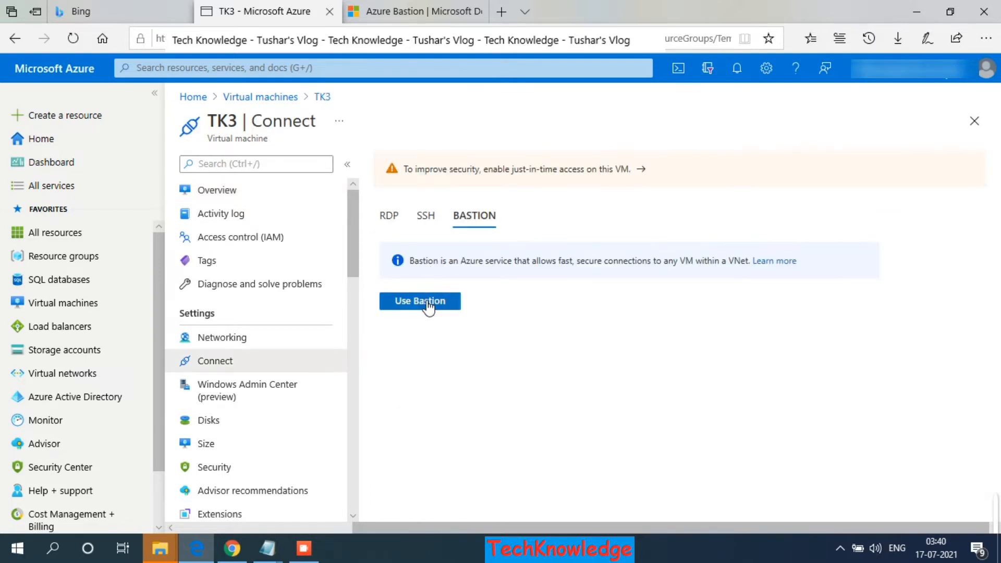
pyautogui.click(427, 307)
pyautogui.click(427, 308)
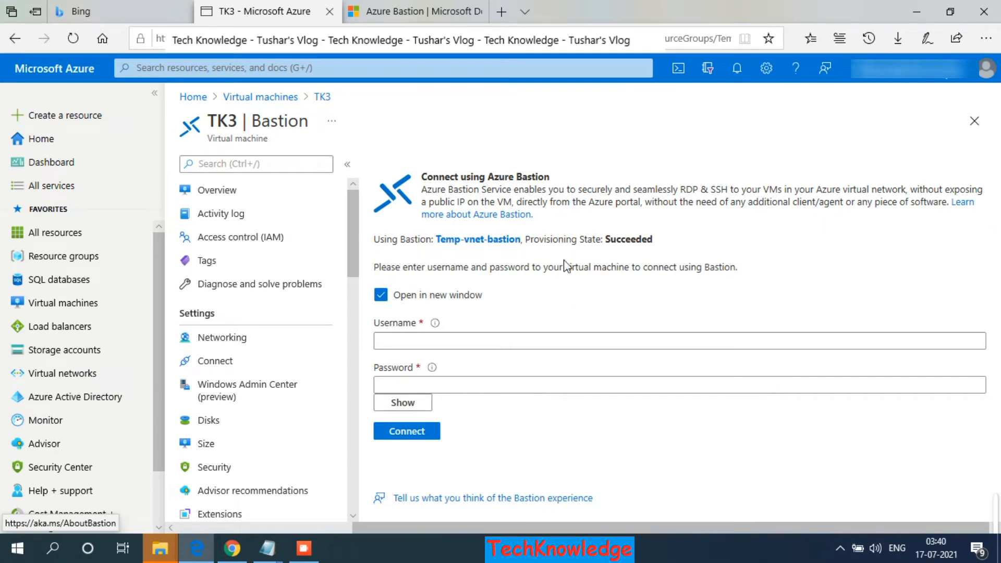
# Connect to TK3 through Bastion with username tkuser3 and the account password, always allowing pop-ups from portal.azure.com
pyautogui.click(427, 341)
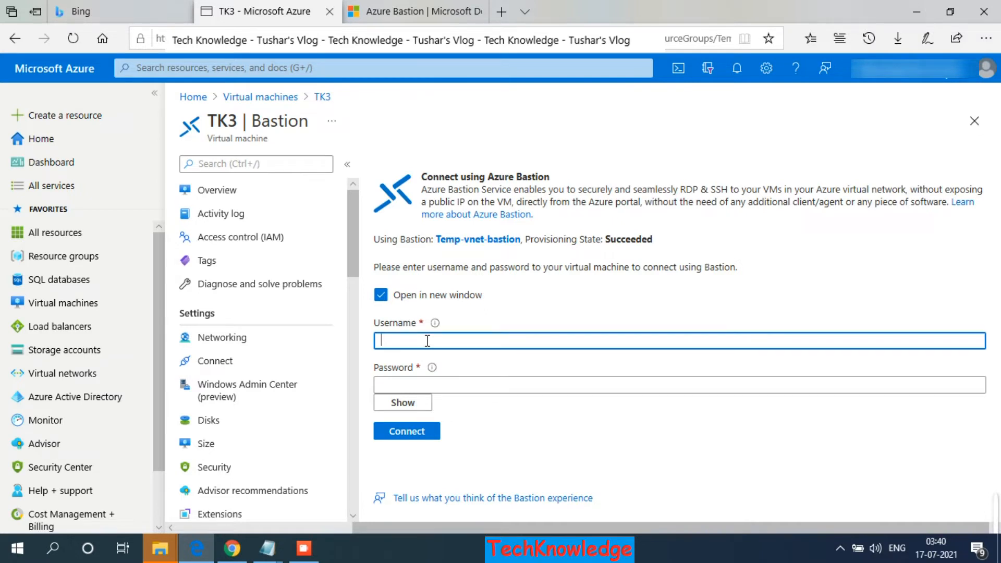
pyautogui.write('tkuser3')
pyautogui.press('Tab')
pyautogui.write('********')
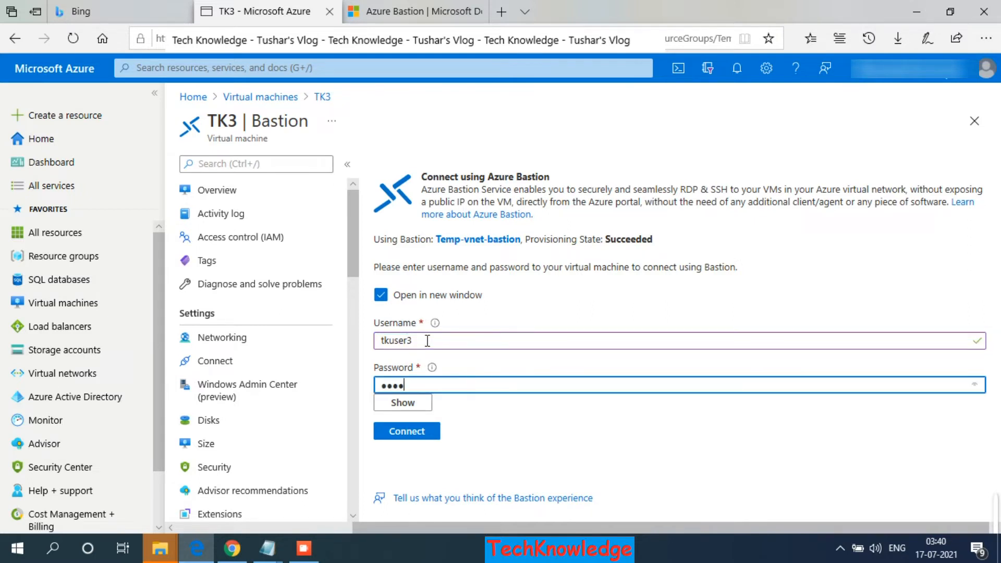
pyautogui.write('*****')
pyautogui.click(406, 431)
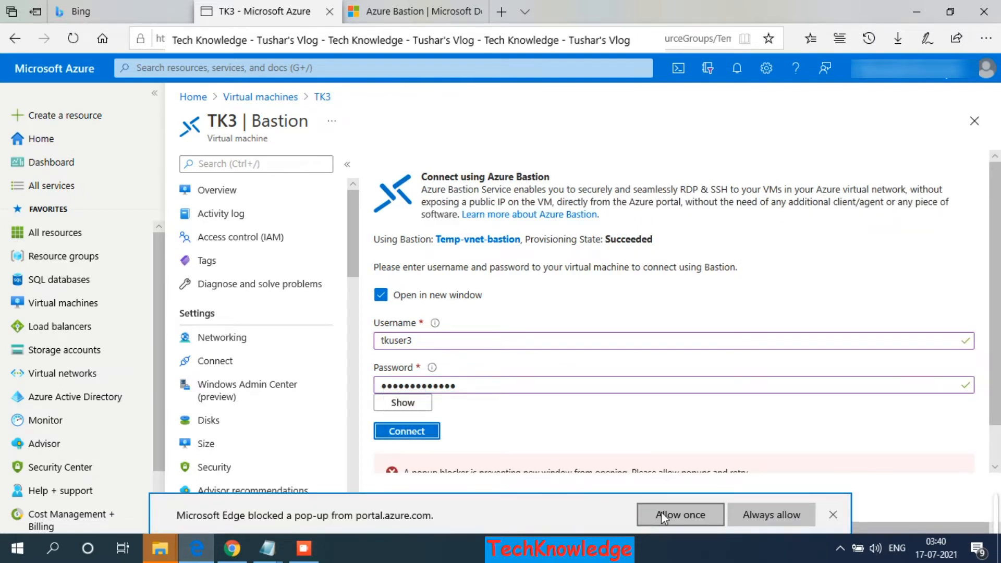
pyautogui.click(778, 515)
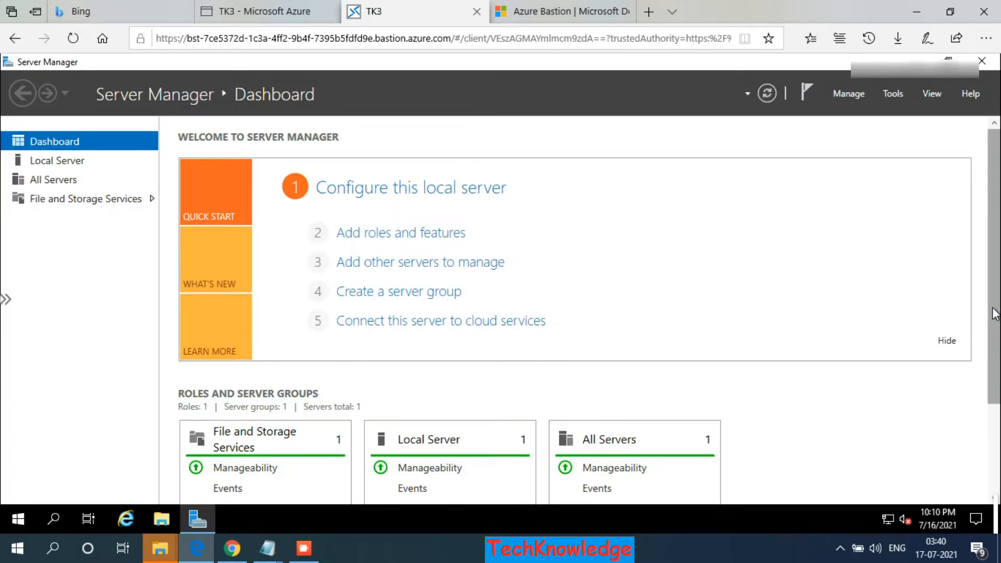
# Review the TK3 session's Server Manager dashboard, web address and installed programs, and close Server Manager
pyautogui.scroll(-1, 990, 329)
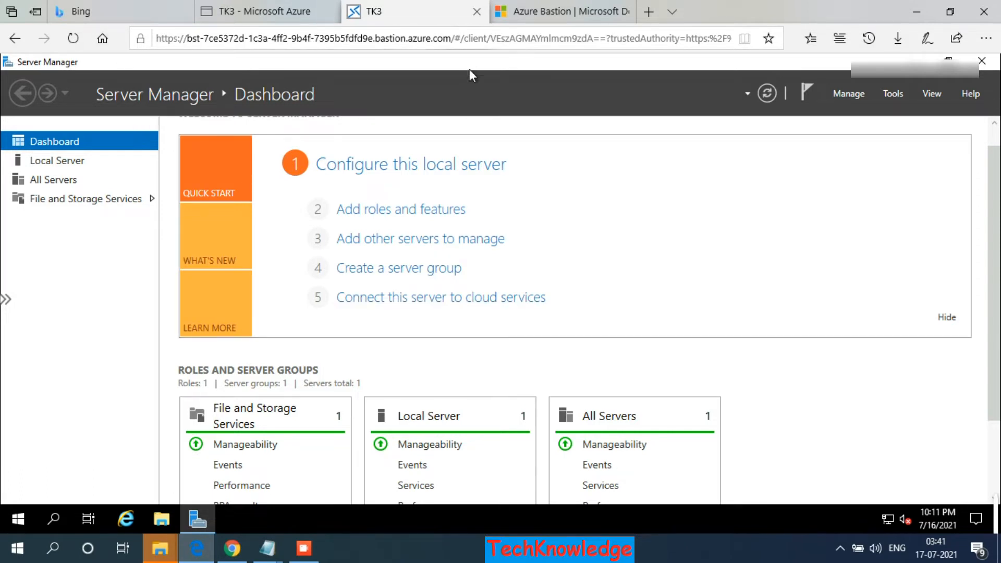
pyautogui.click(209, 38)
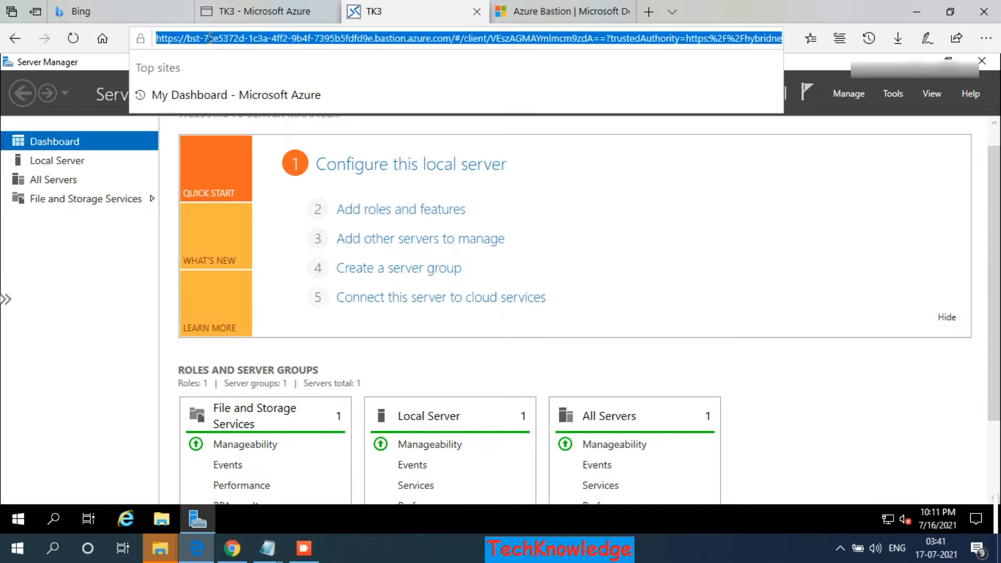
pyautogui.click(47, 290)
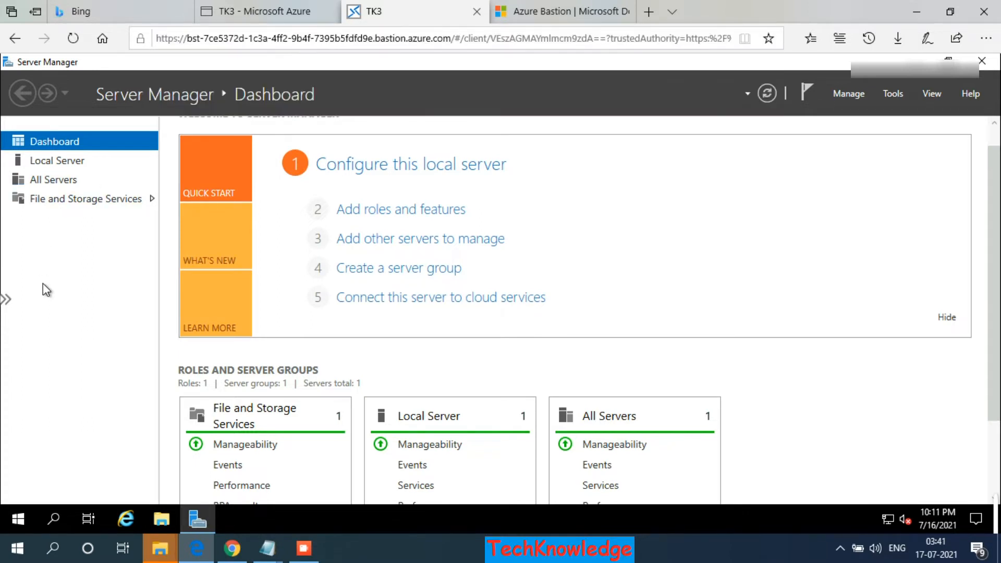
pyautogui.click(14, 524)
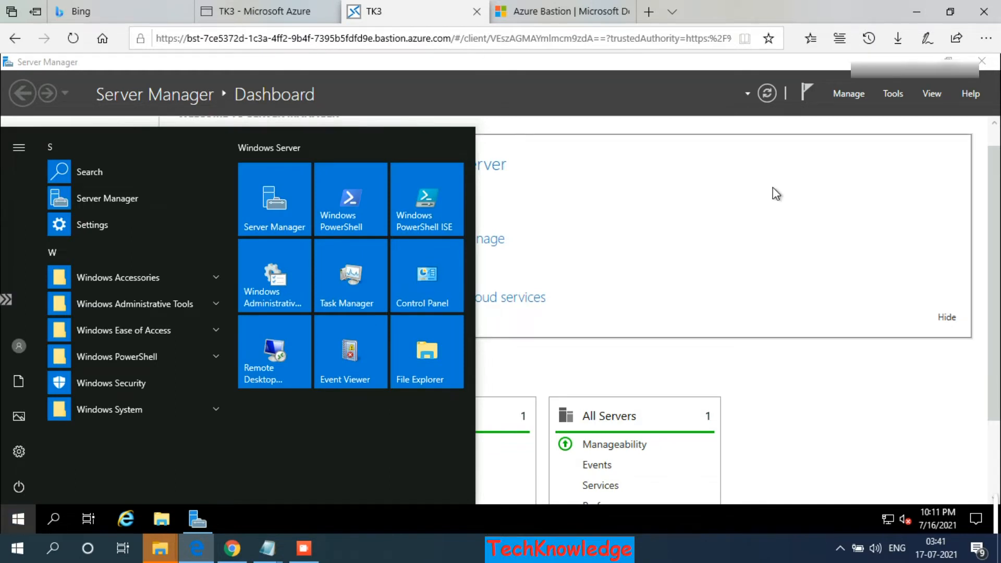
pyautogui.click(981, 62)
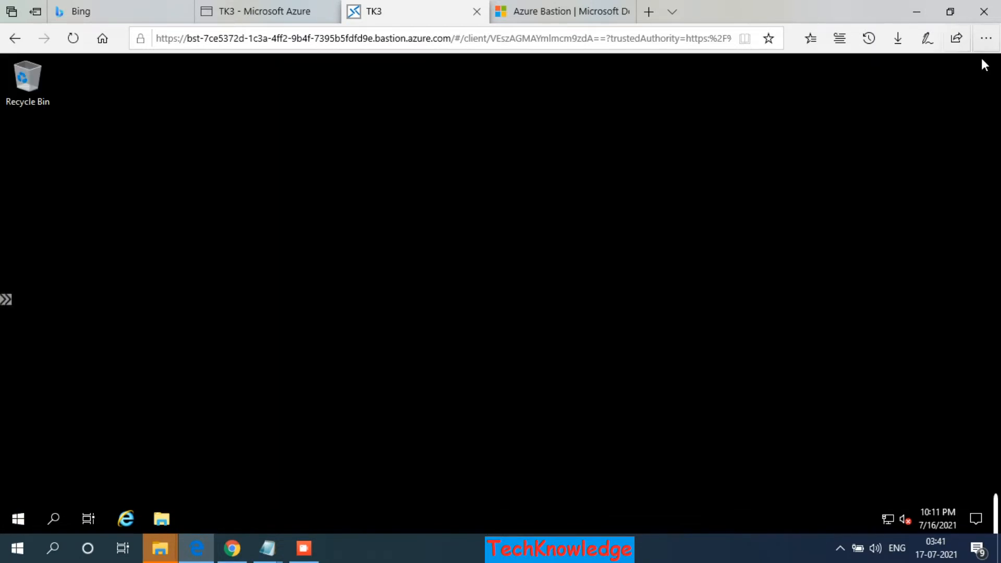
# View the Bastion session's clipboard and fullscreen options, and collapse them again
pyautogui.click(5, 301)
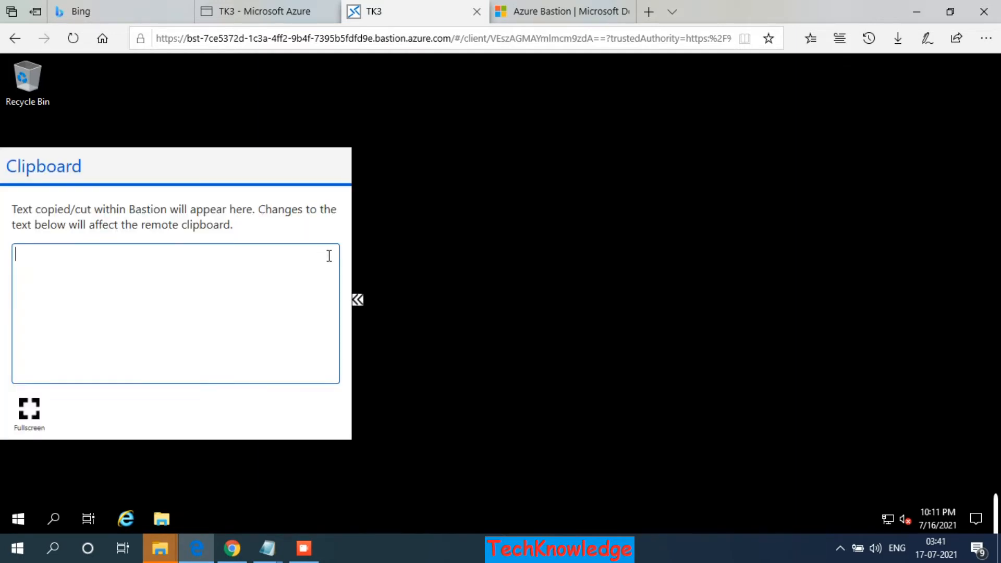
pyautogui.click(462, 288)
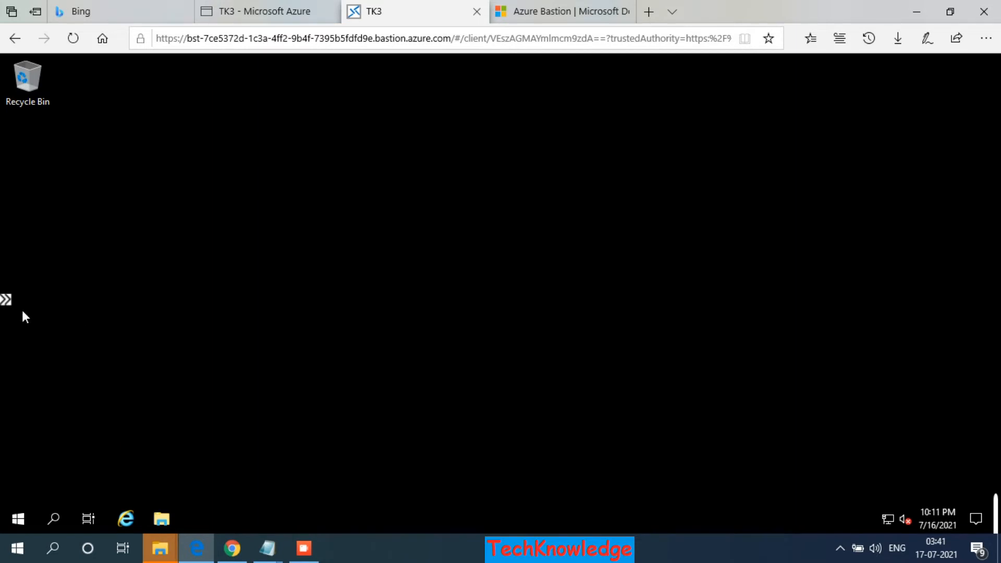
pyautogui.click(6, 302)
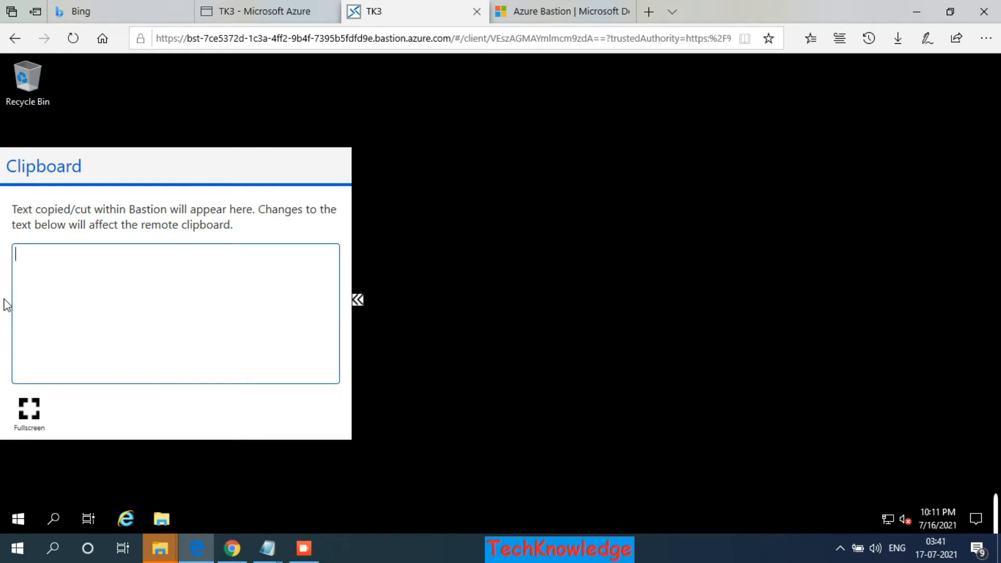
pyautogui.click(358, 301)
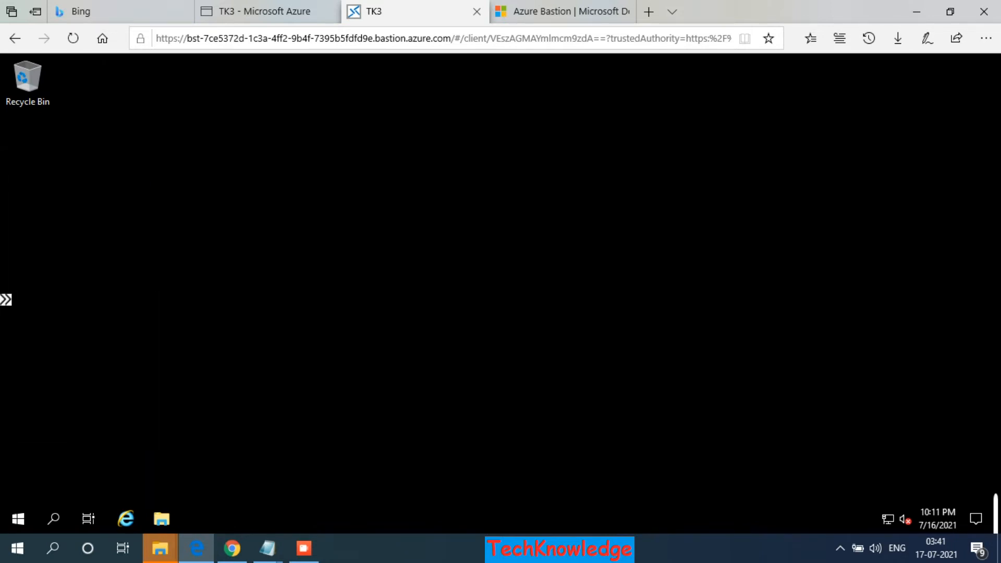
# Try out File Explorer, Control Panel and Server Manager in the TK3 remote session, closing each one, and close the session
pyautogui.click(162, 520)
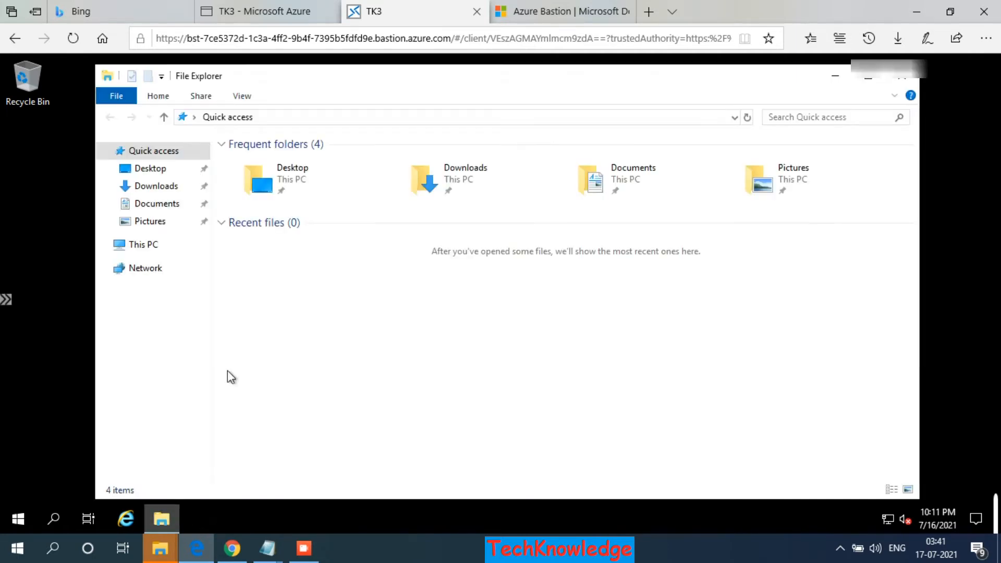
pyautogui.click(905, 84)
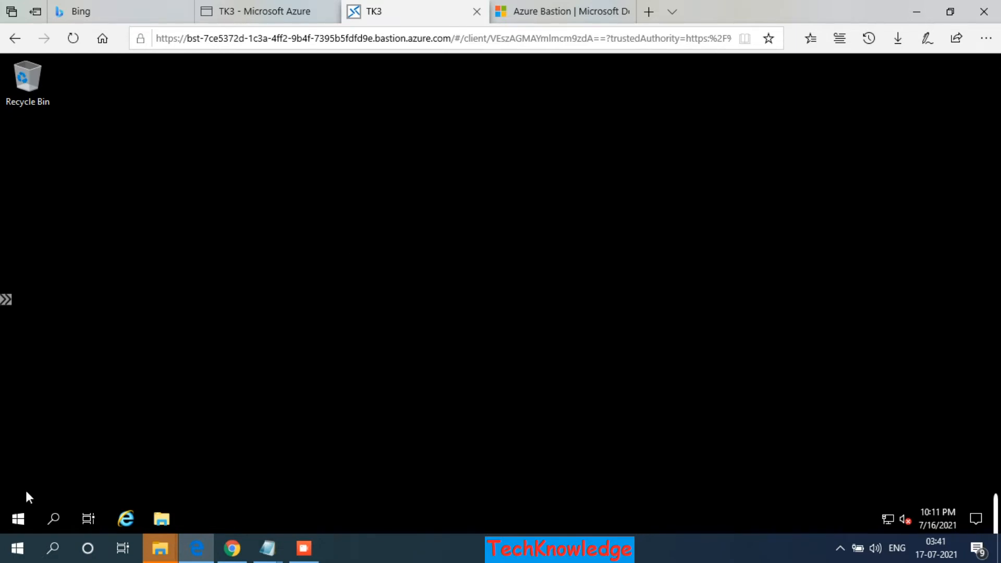
pyautogui.click(15, 519)
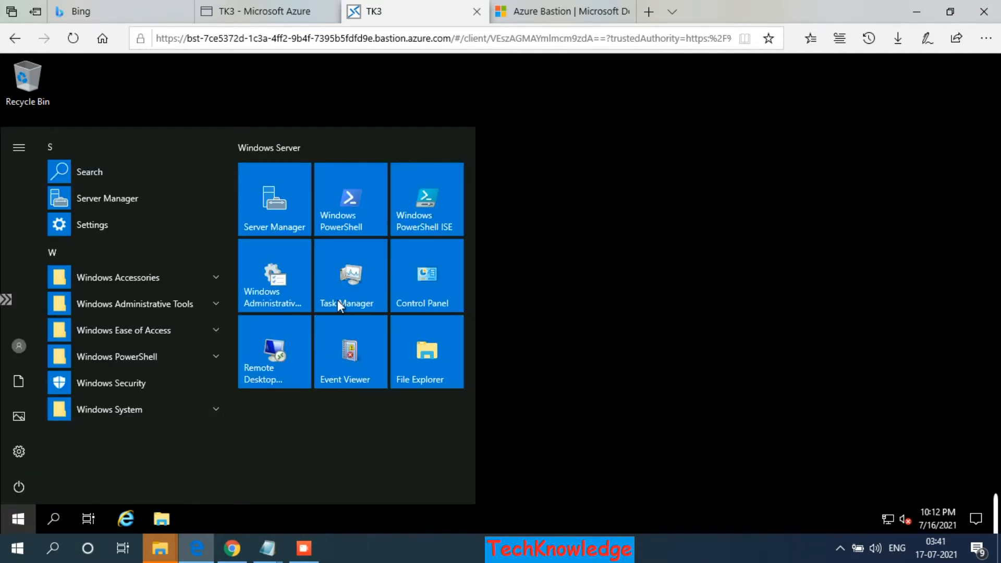
pyautogui.click(441, 273)
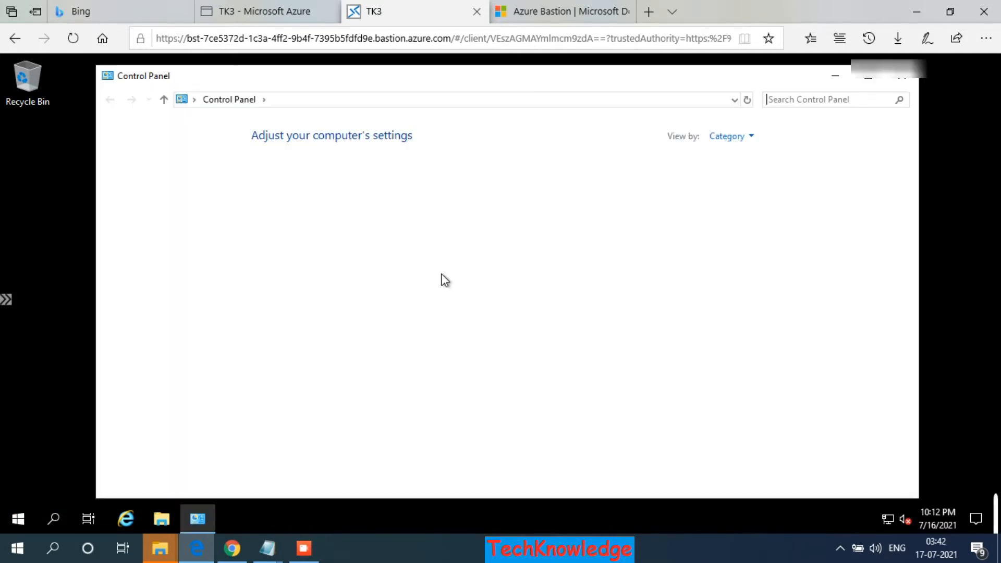
pyautogui.click(901, 82)
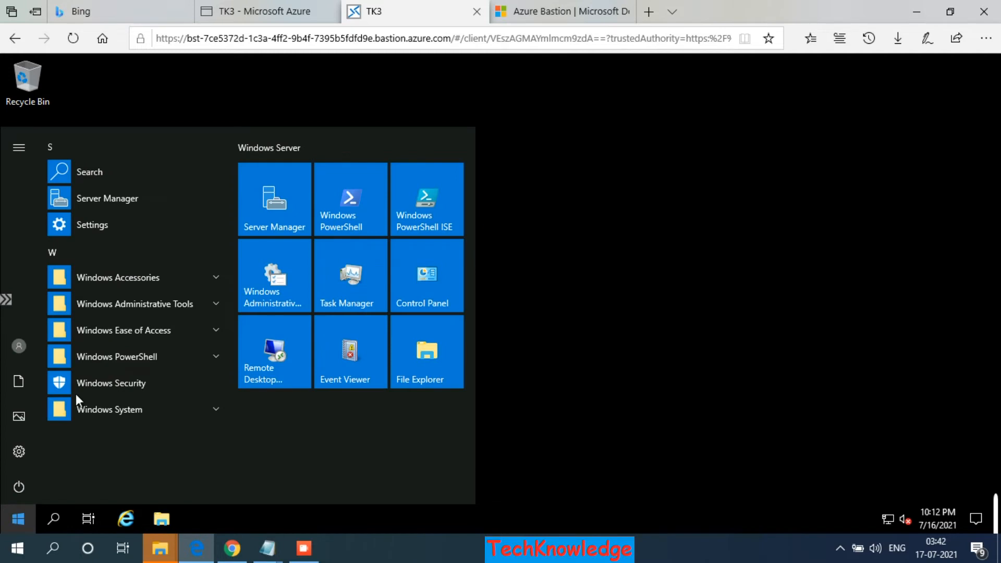
pyautogui.click(101, 198)
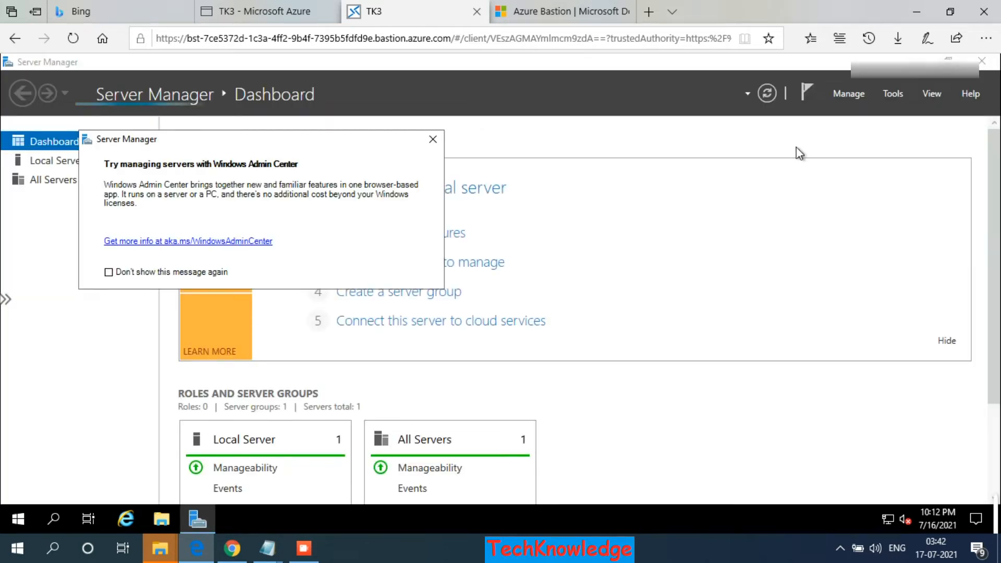
pyautogui.click(982, 61)
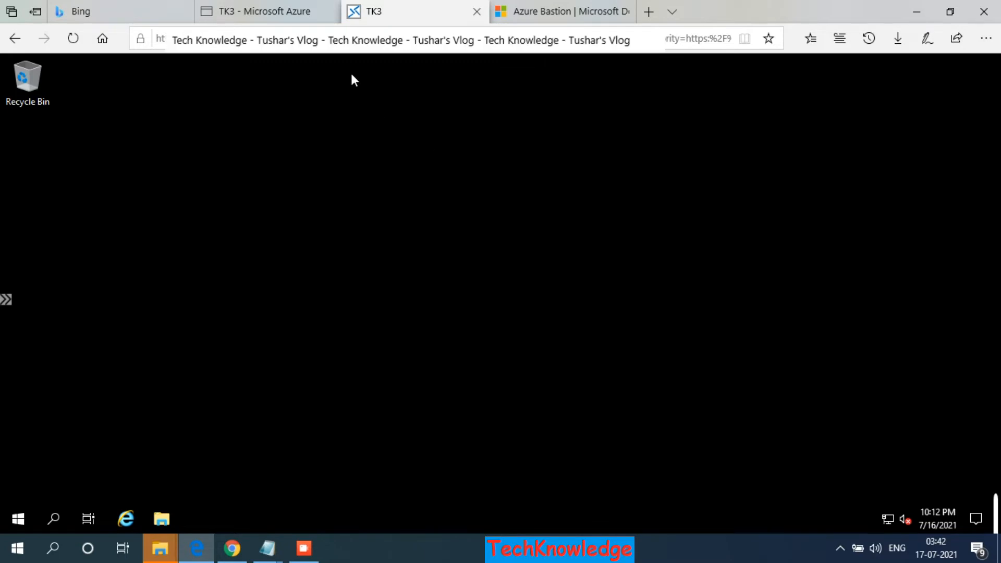
pyautogui.click(476, 12)
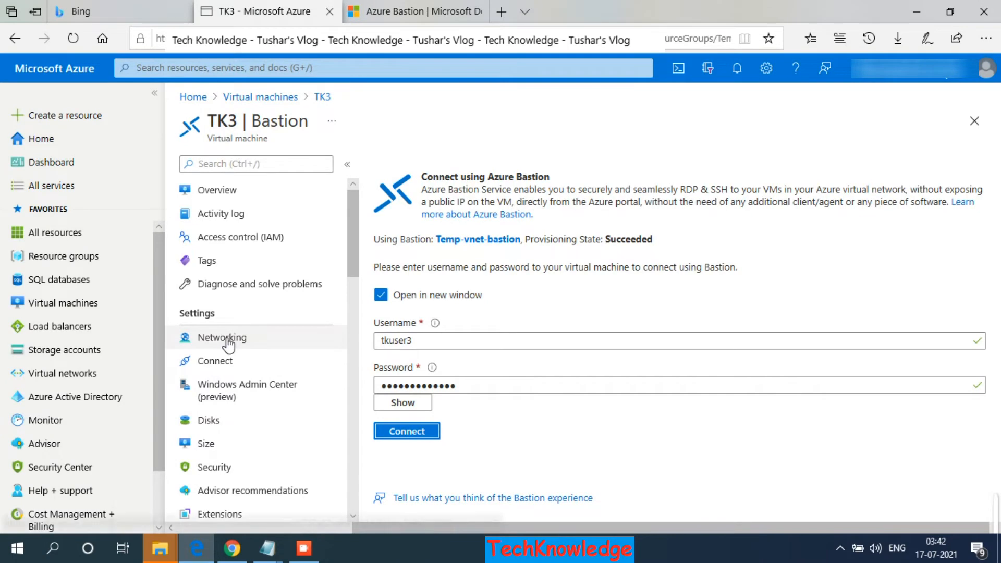
# In TK3's networking settings, set the inbound RDP rule's action to Deny and save the rule
pyautogui.click(223, 344)
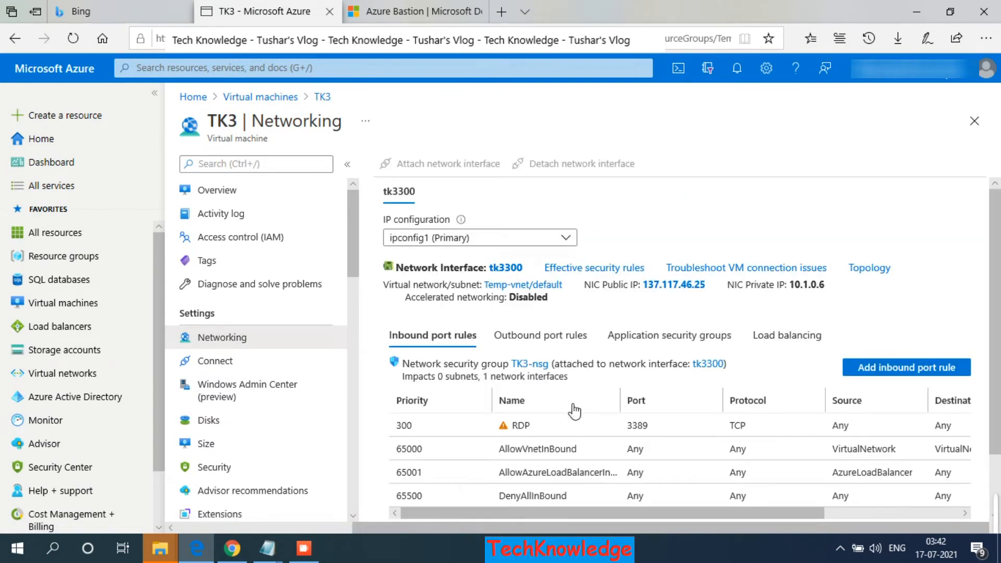
pyautogui.click(521, 426)
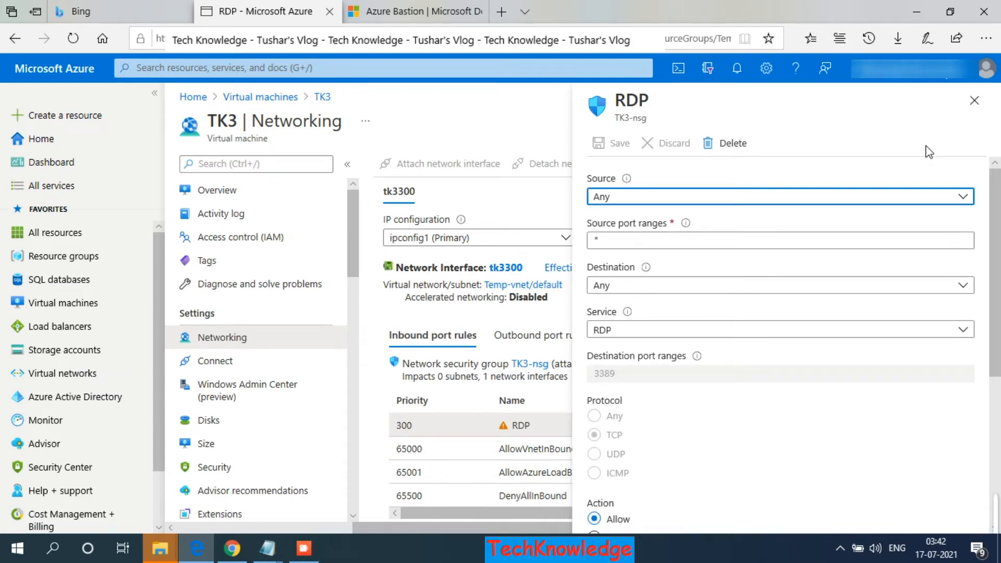
pyautogui.moveTo(987, 217); pyautogui.dragTo(985, 316)
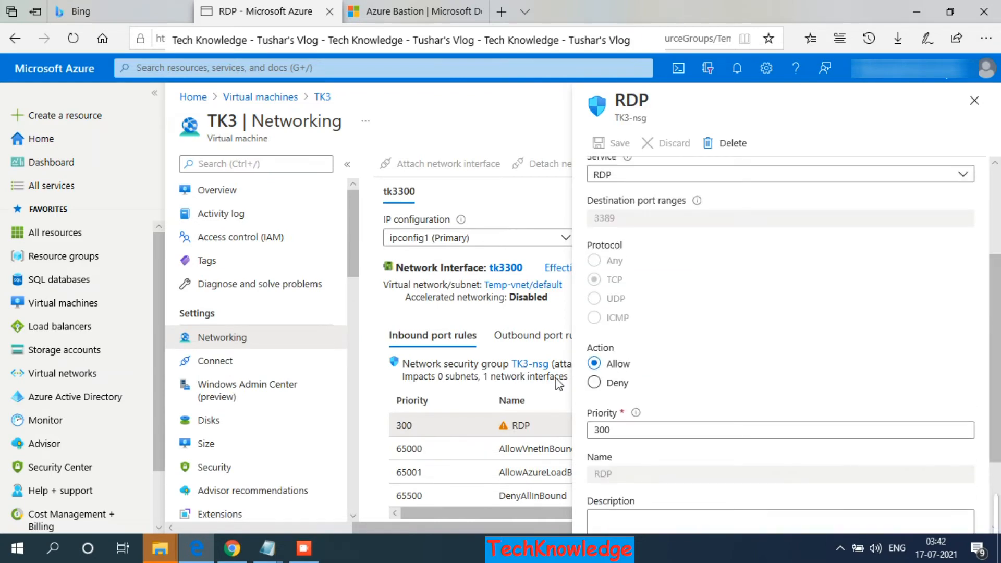
pyautogui.click(593, 383)
pyautogui.click(618, 143)
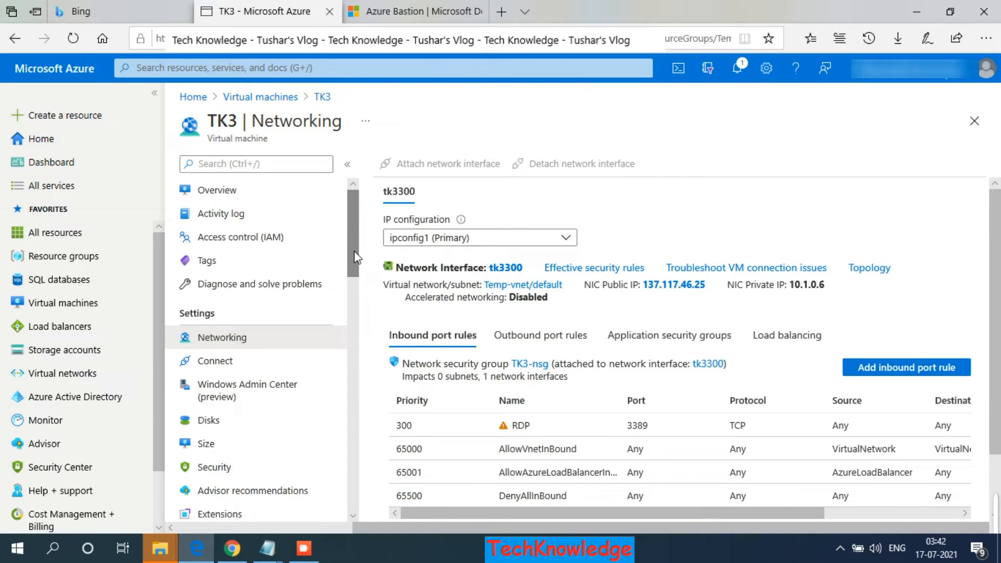
# Open the Bastion connection form for TK3 from the virtual machine's overview
pyautogui.click(221, 191)
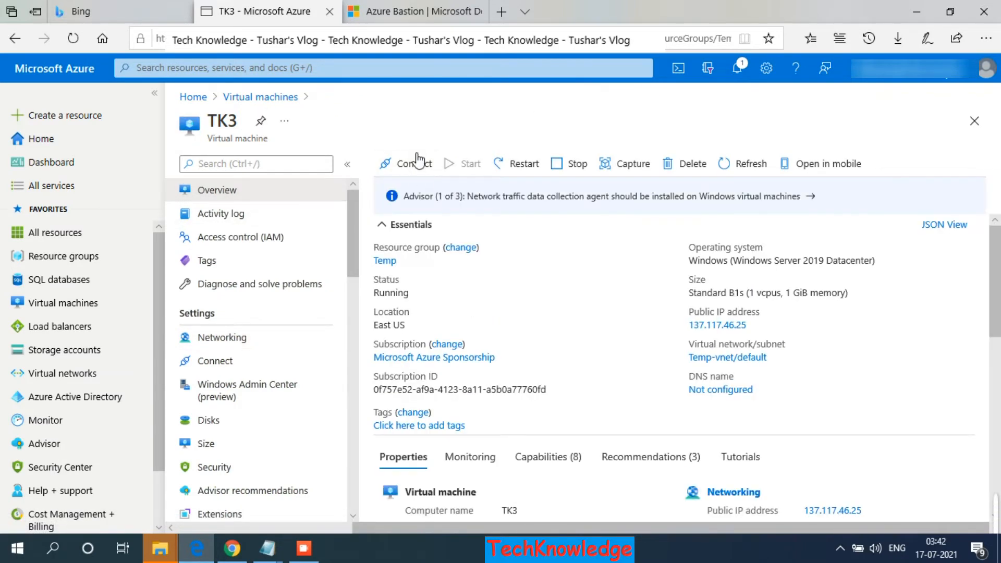
pyautogui.click(415, 165)
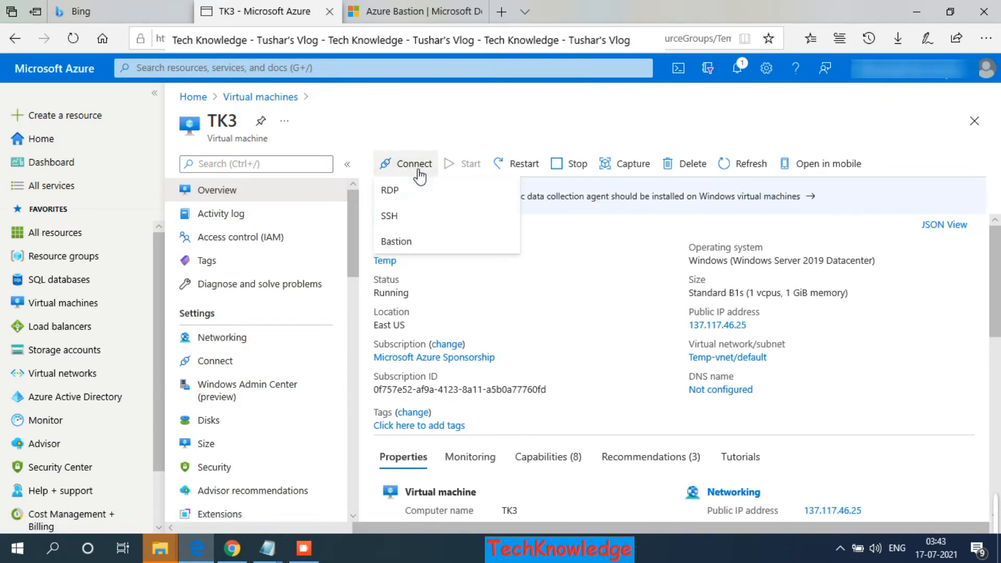
pyautogui.click(414, 241)
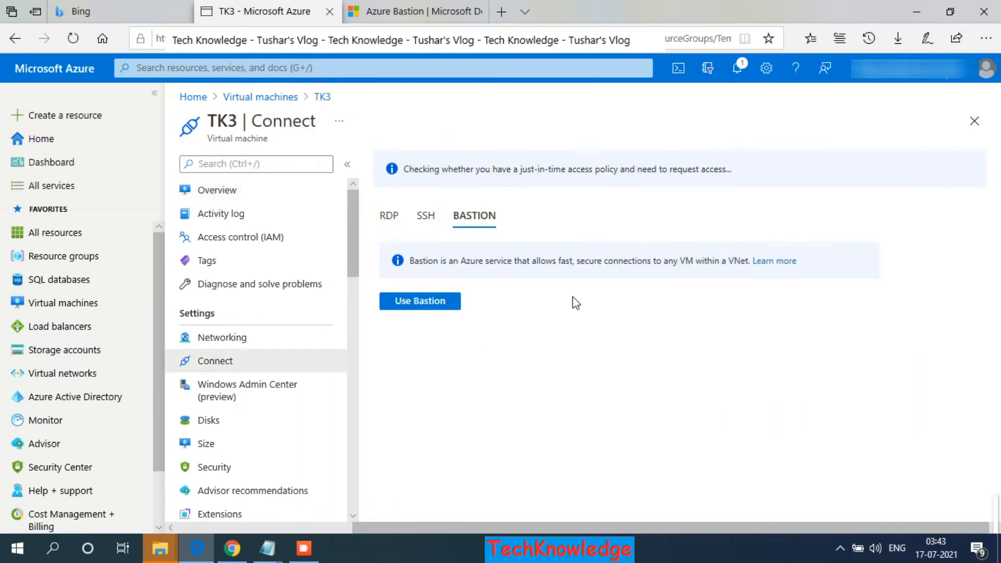
pyautogui.click(424, 304)
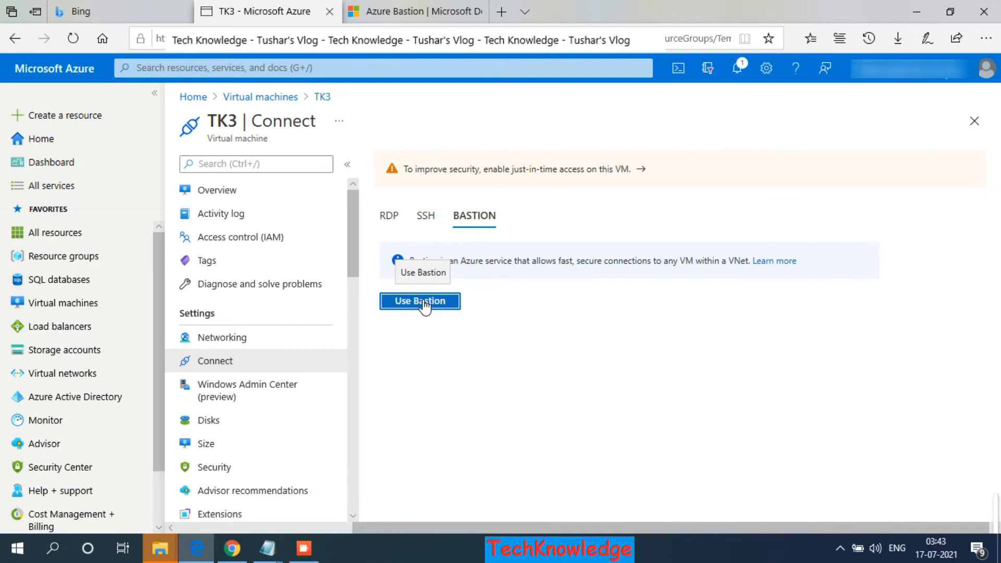
pyautogui.click(425, 302)
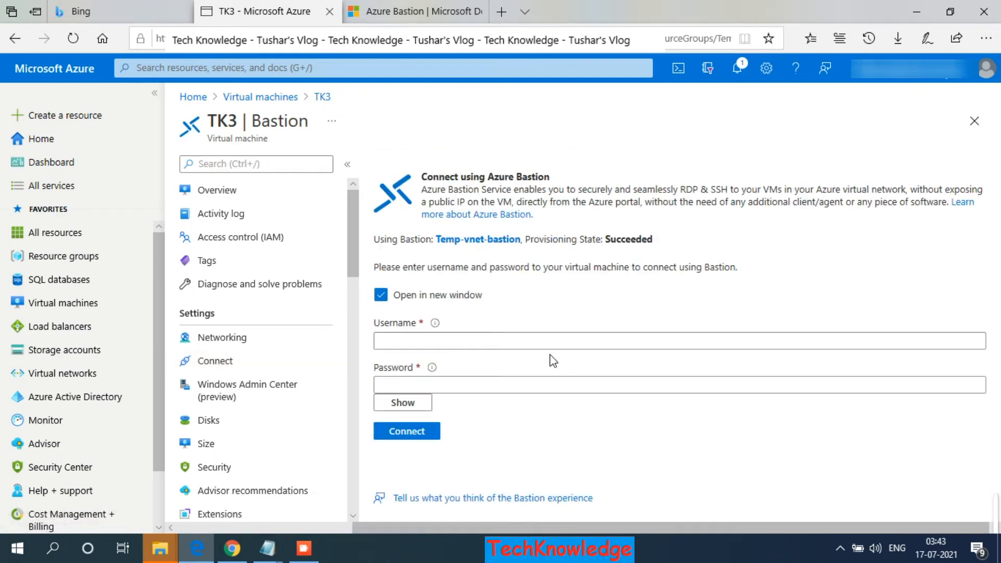
# Try to connect to TK3 through Bastion as tkuser3 with the account password, and close the duplicate and main sessions
pyautogui.click(528, 342)
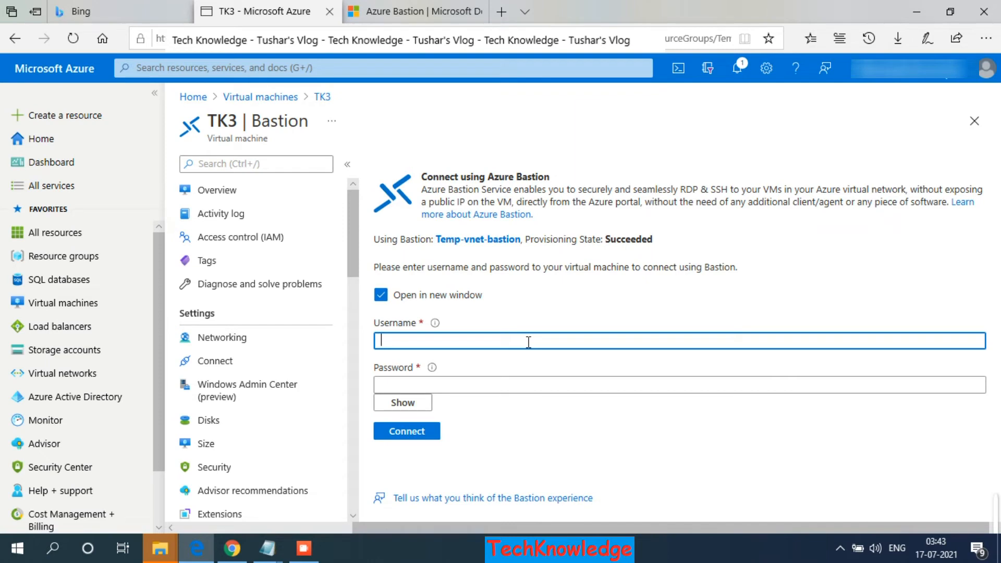
pyautogui.write('tkuser3')
pyautogui.press('Tab')
pyautogui.write('•••••••••••••')
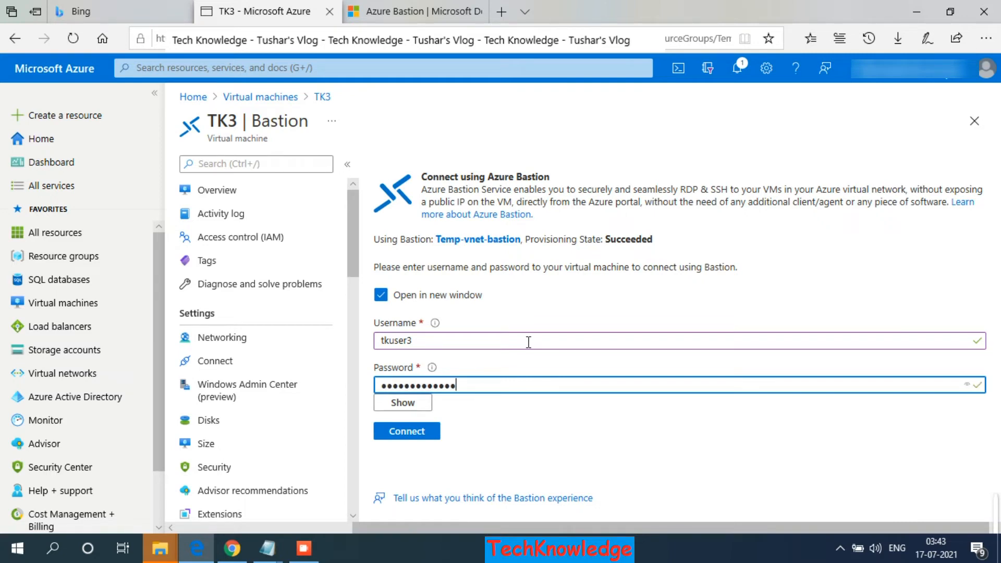
pyautogui.click(404, 435)
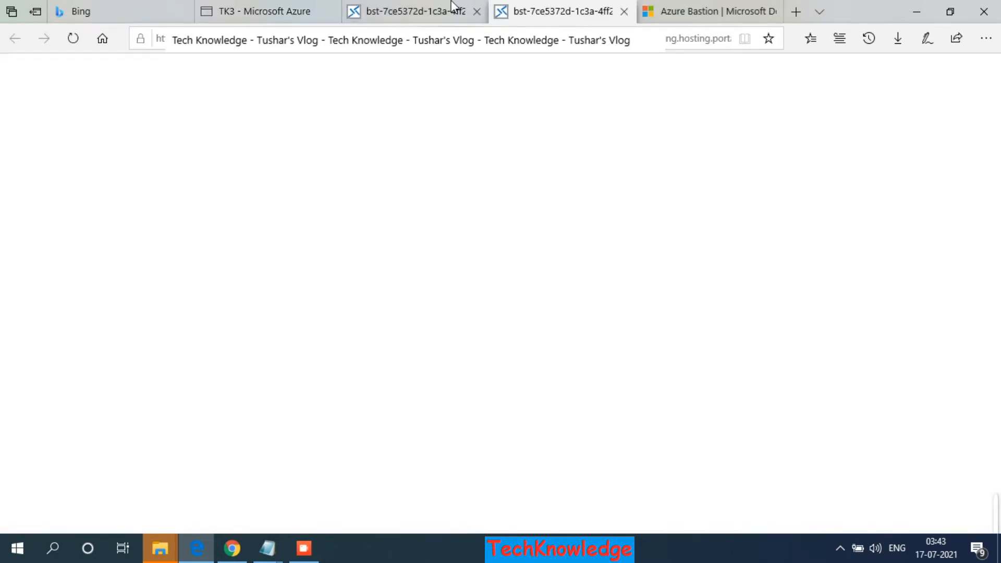
pyautogui.click(453, 7)
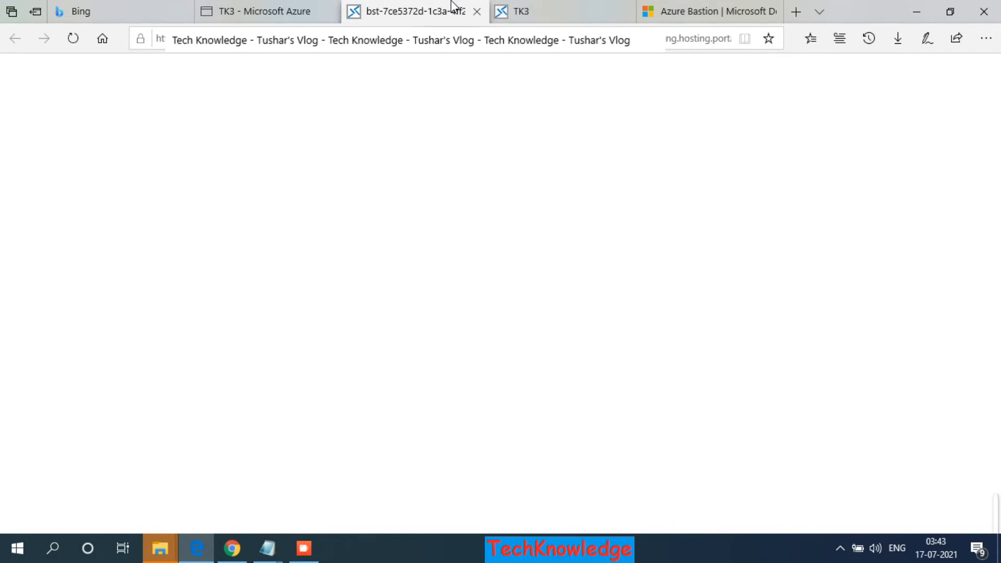
pyautogui.click(477, 12)
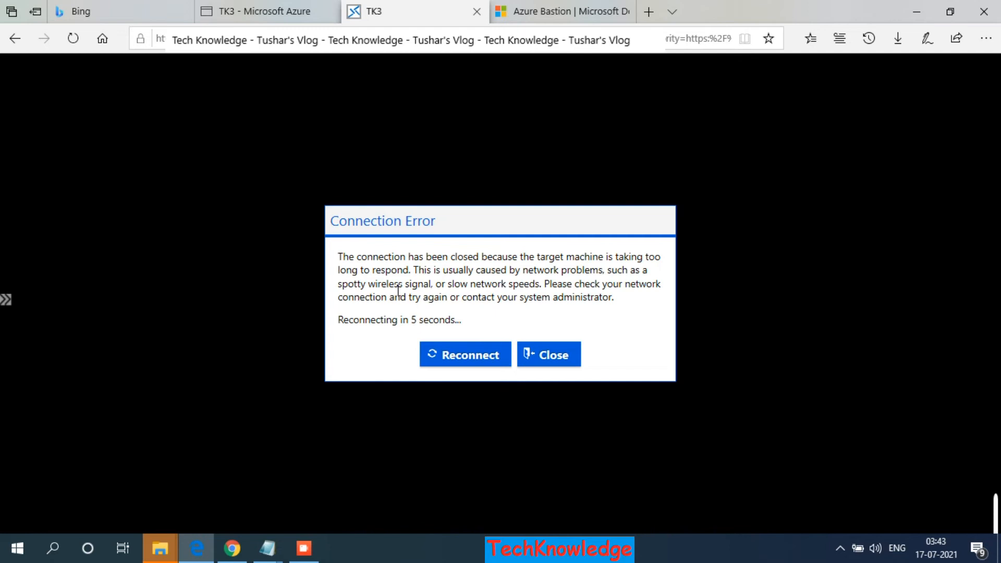
pyautogui.click(552, 356)
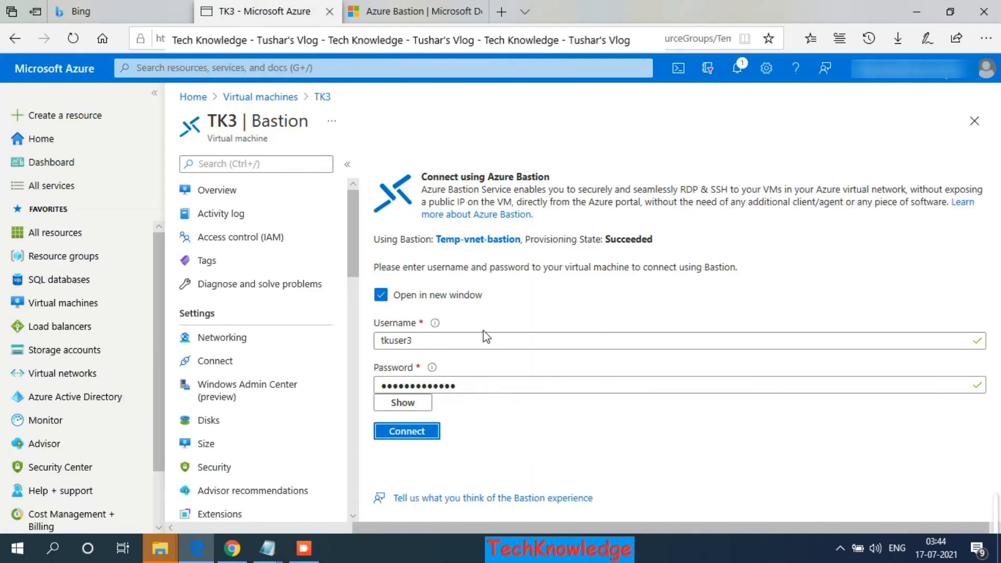
# In TK3's networking settings, set the inbound RDP rule's action to Allow and save the rule
pyautogui.click(241, 336)
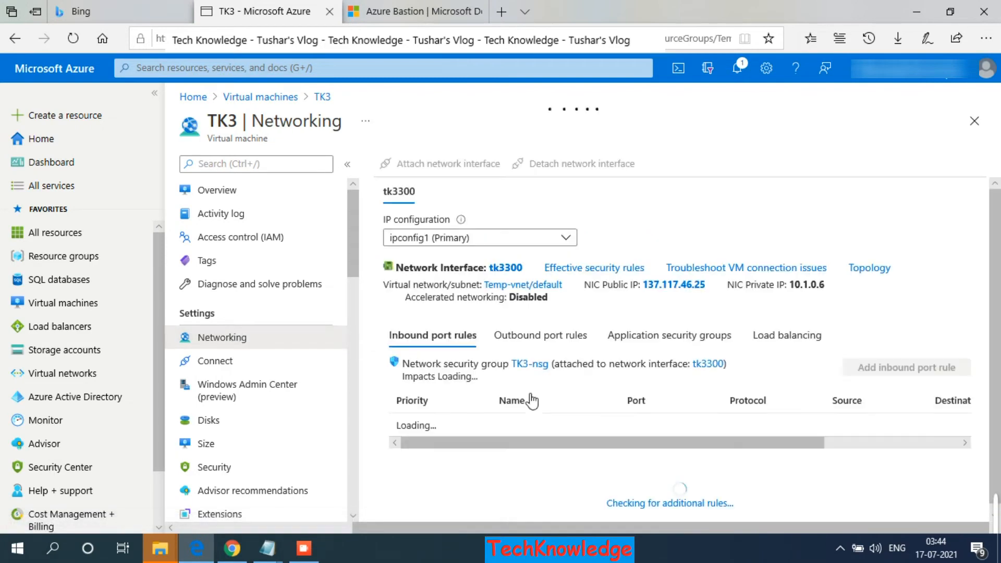
pyautogui.click(531, 431)
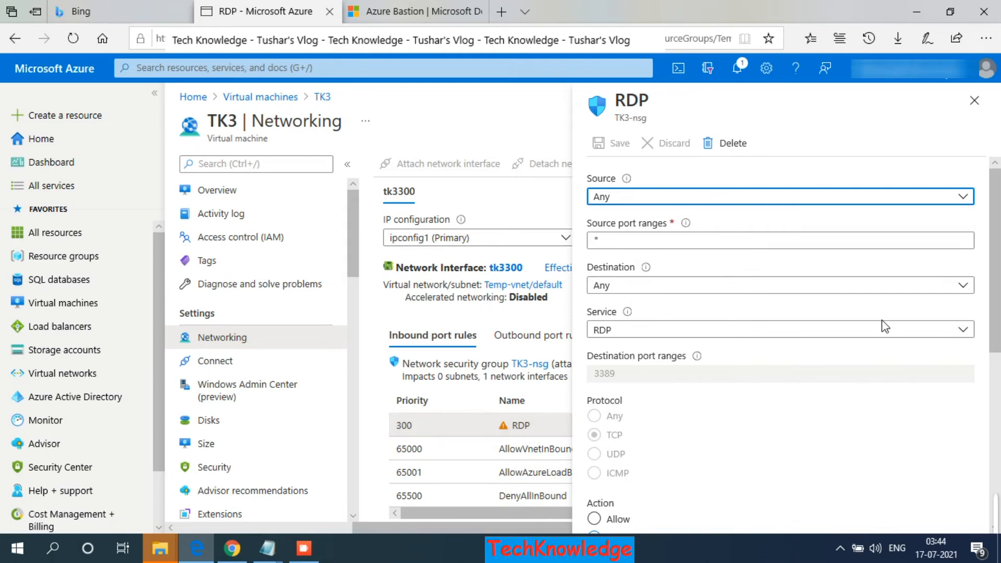
pyautogui.moveTo(996, 322); pyautogui.dragTo(996, 397)
pyautogui.click(598, 365)
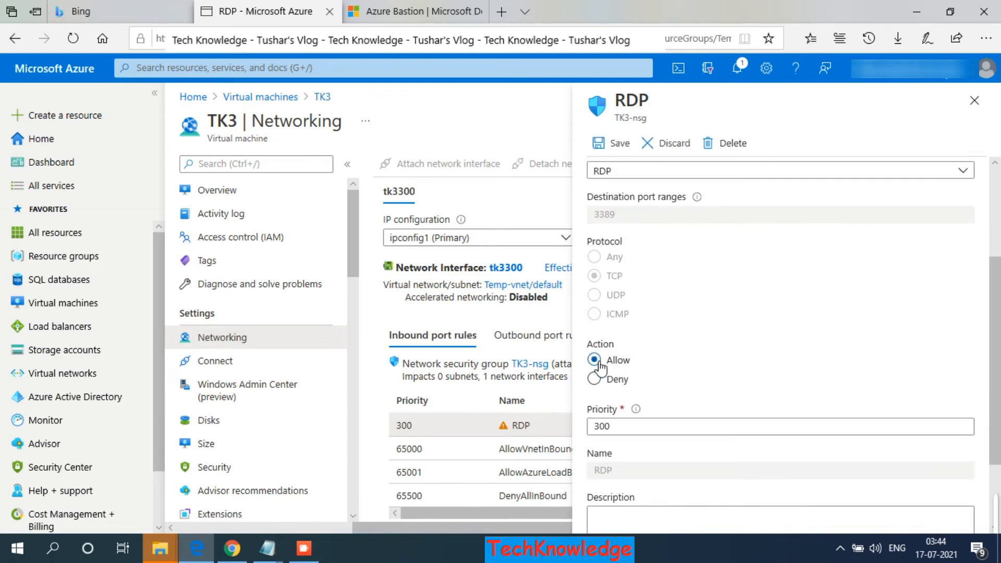
pyautogui.click(613, 148)
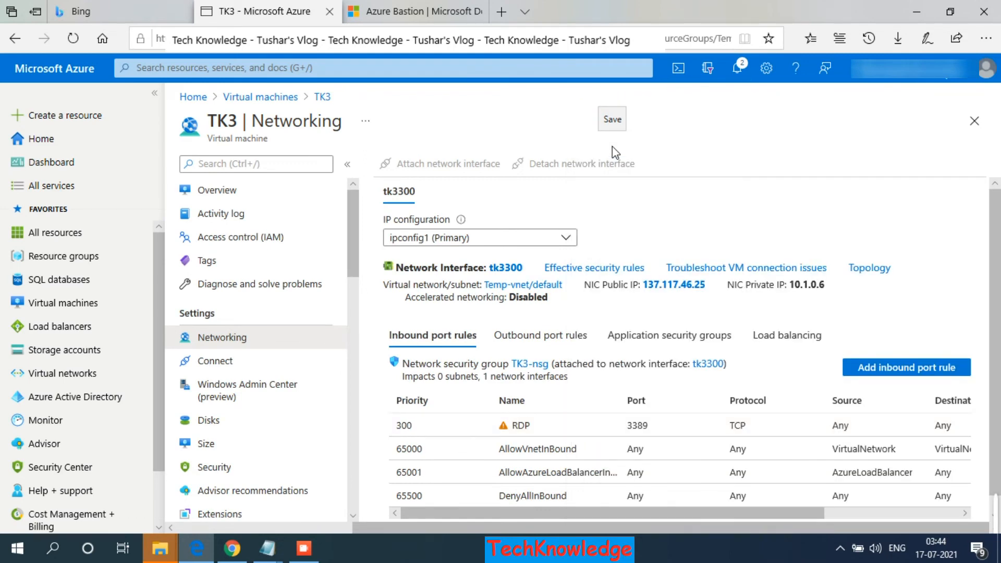
# Return to TK3's overview and choose Bastion as its connection method to bring up the sign-in form
pyautogui.click(241, 192)
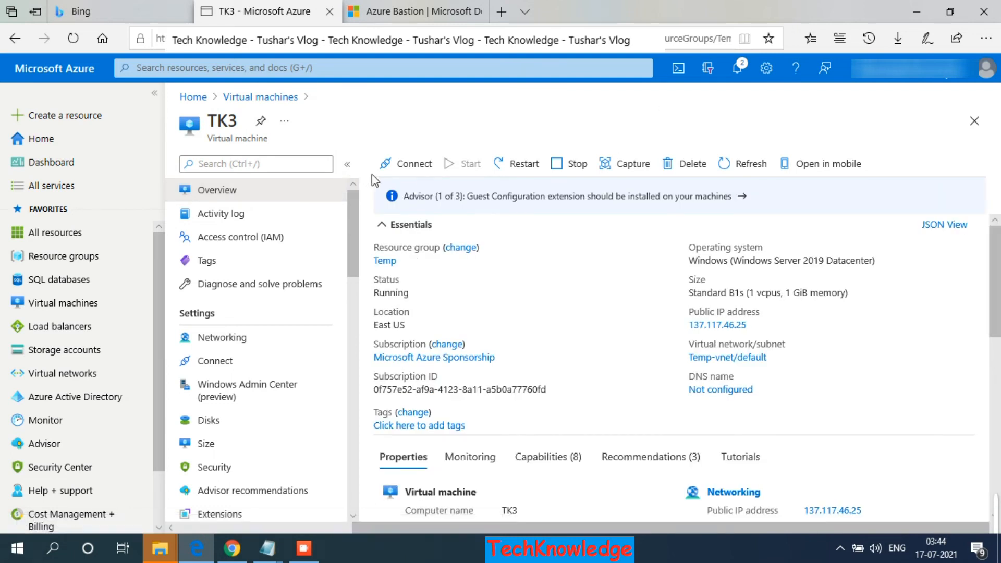
pyautogui.click(404, 165)
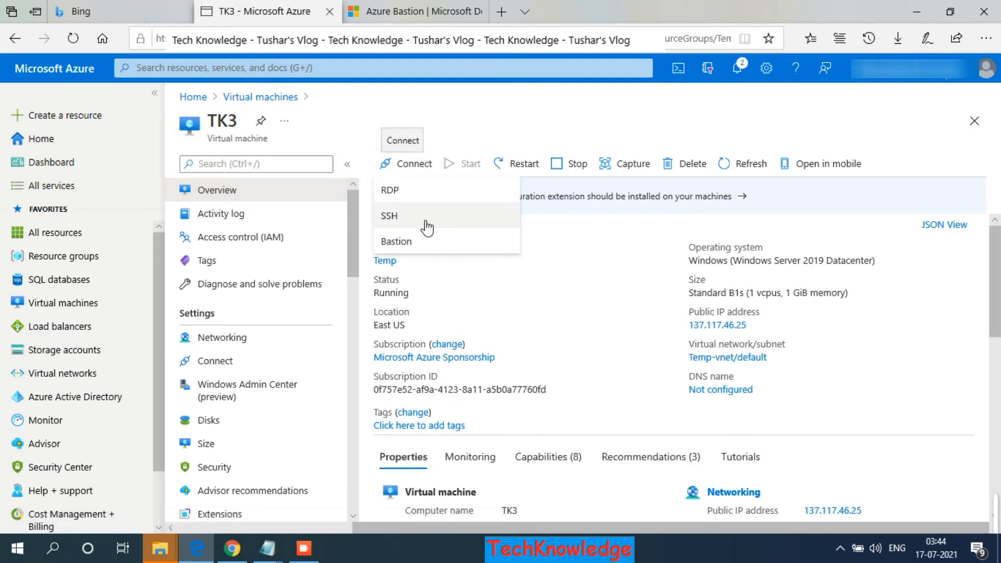
pyautogui.click(425, 242)
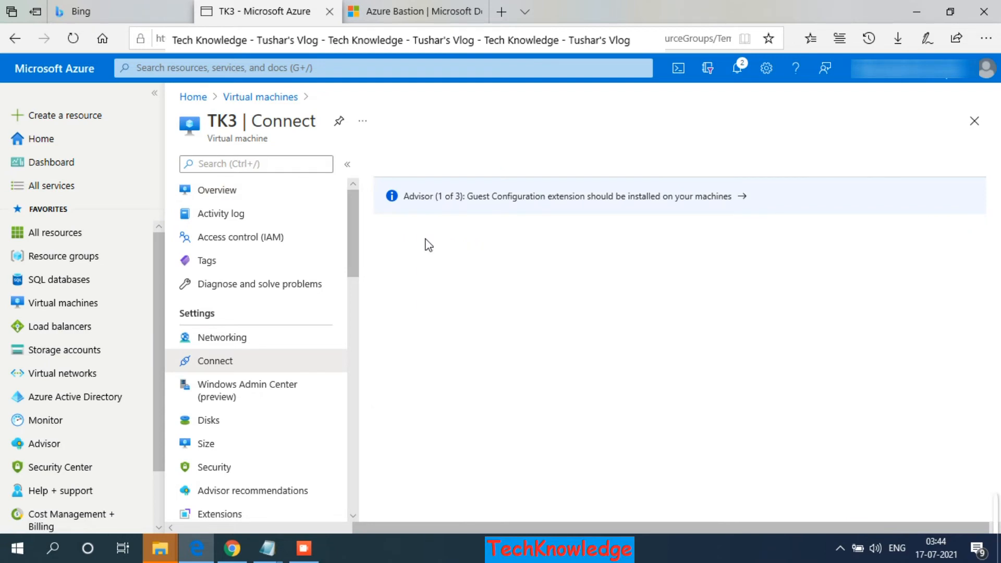
pyautogui.click(424, 302)
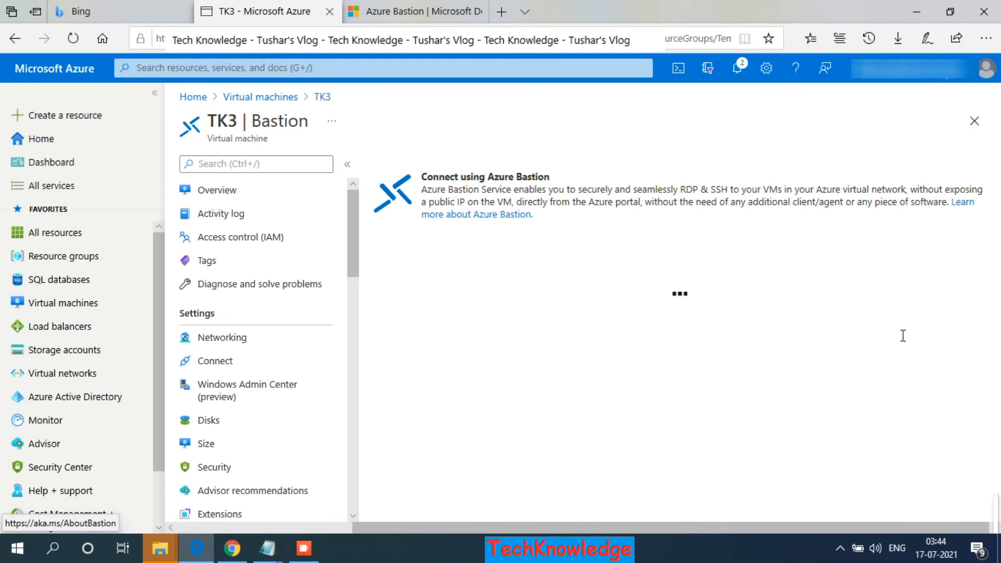
# Enter username tkuser3 and the account password, and connect to TK3 through Bastion in a new window
pyautogui.click(439, 338)
pyautogui.write('tkuser')
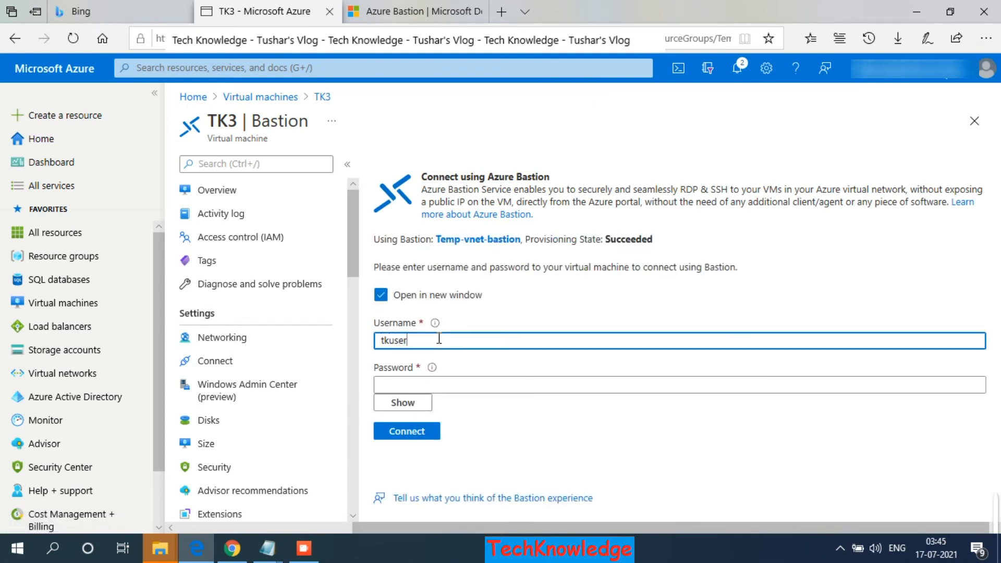
pyautogui.press('Tab')
pyautogui.hotkey('shift', 'Tab')
pyautogui.click(439, 339)
pyautogui.write('3')
pyautogui.press('Tab')
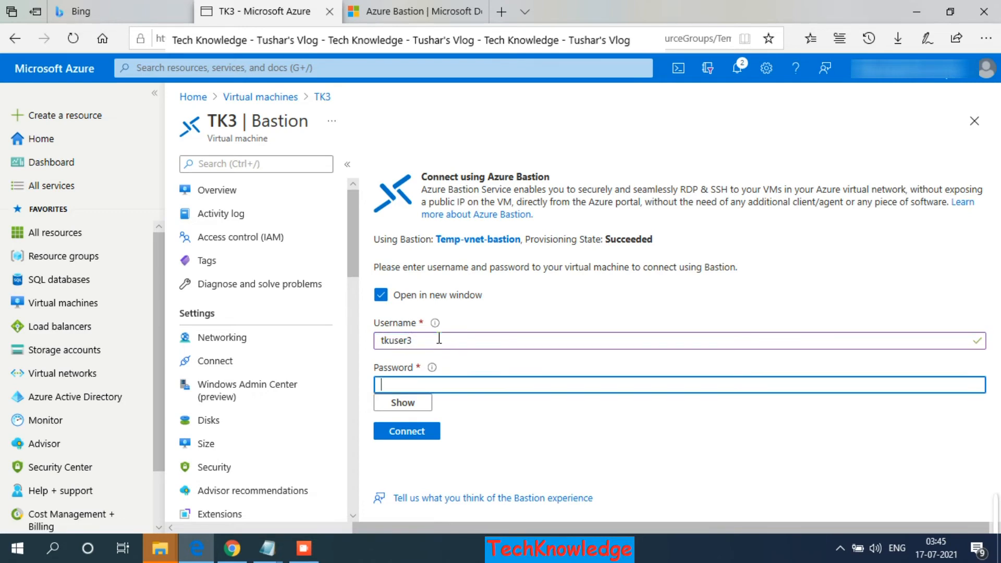
pyautogui.write('•••••••••••••')
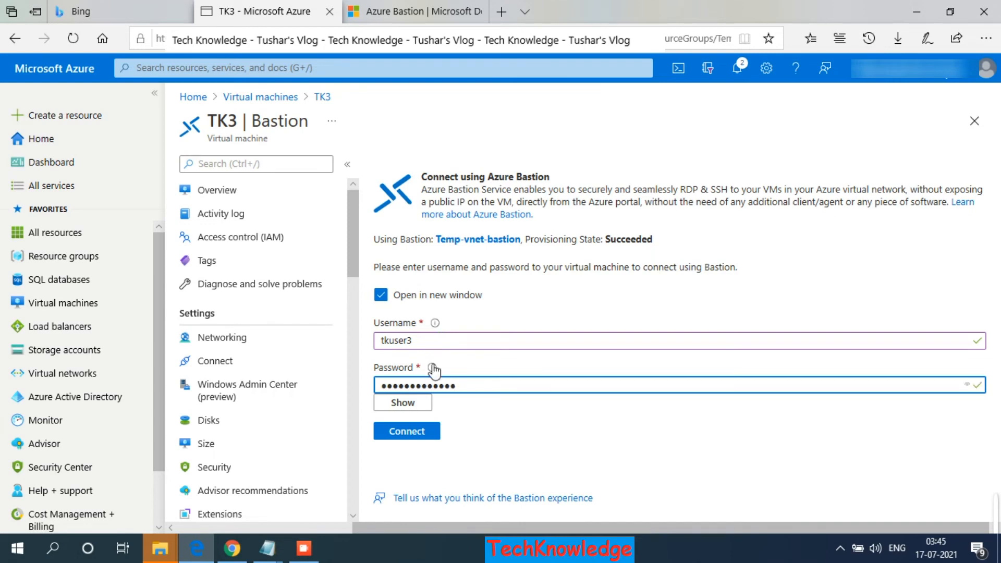
pyautogui.click(415, 435)
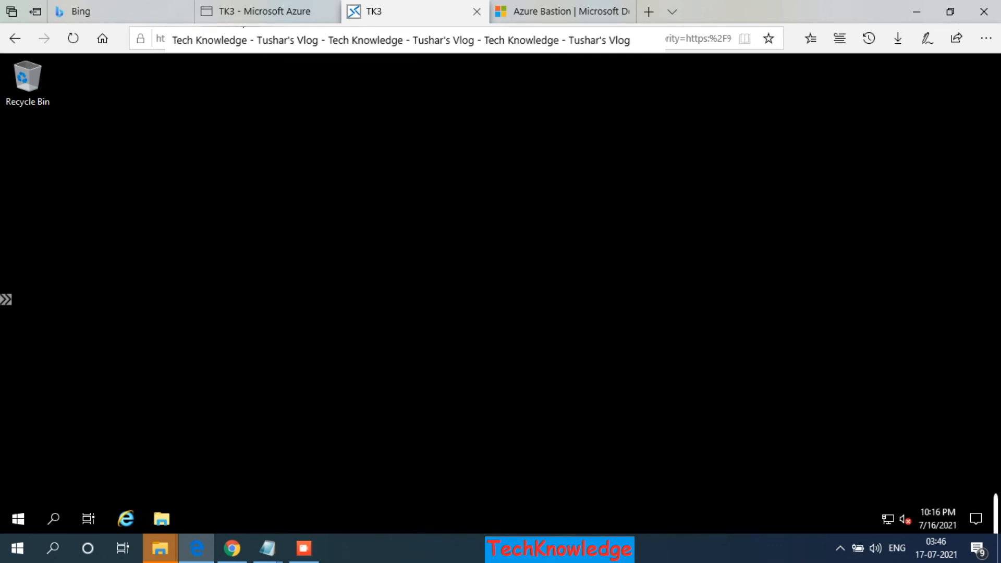
# Search the Azure portal for basti and open the Temp-vnet-bastion resource from the Bastions service
pyautogui.click(254, 13)
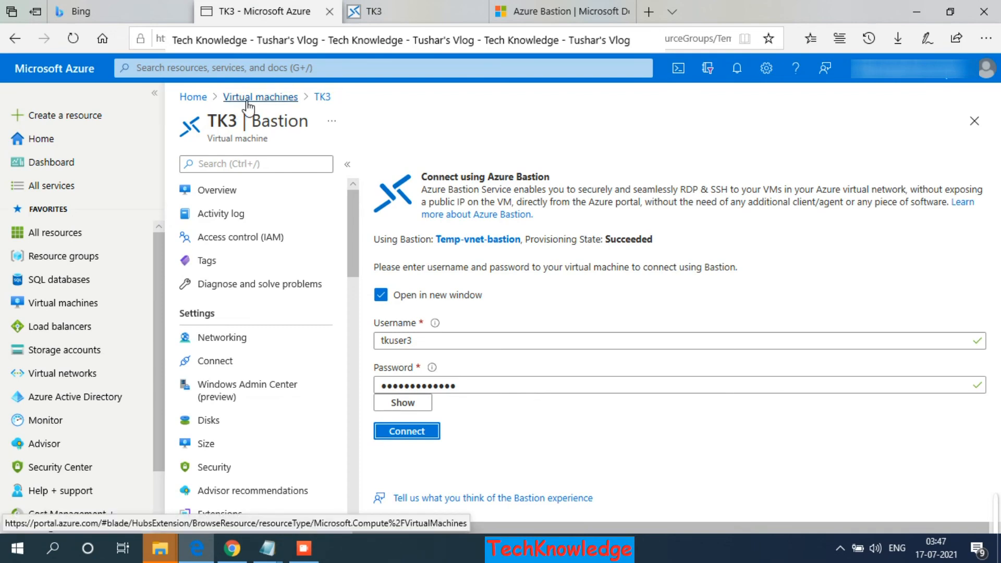
pyautogui.click(265, 67)
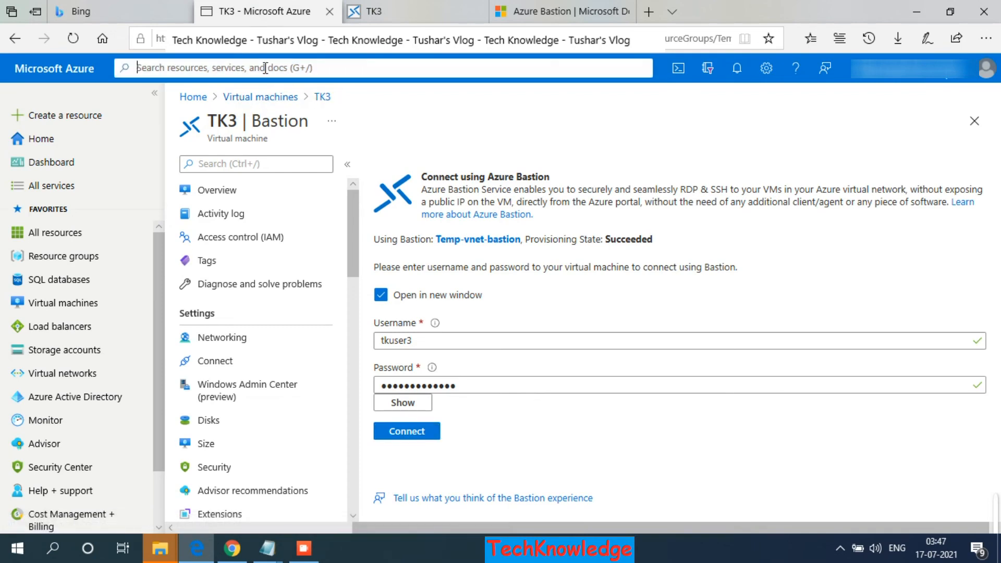
pyautogui.write('basti')
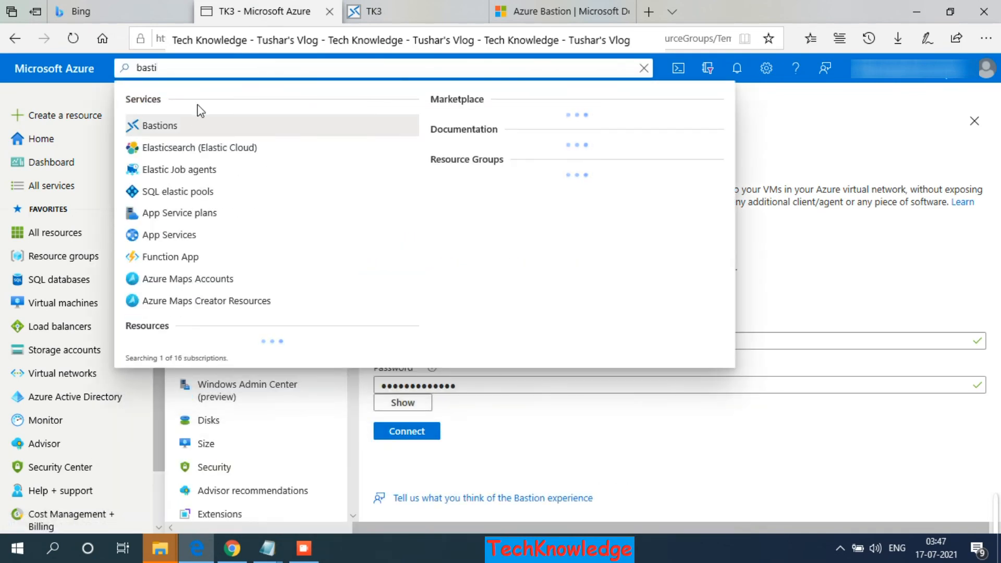
pyautogui.click(160, 125)
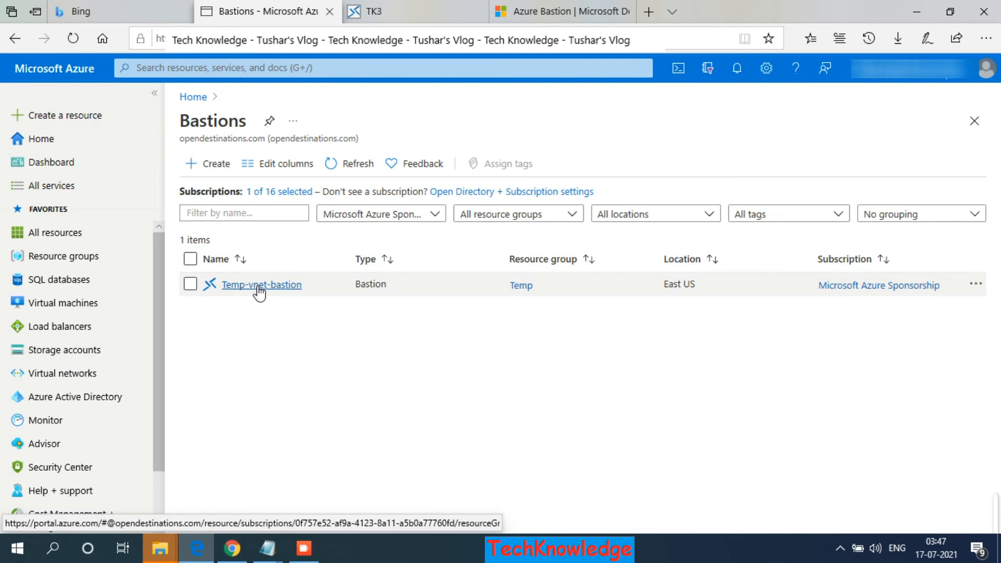
pyautogui.click(258, 286)
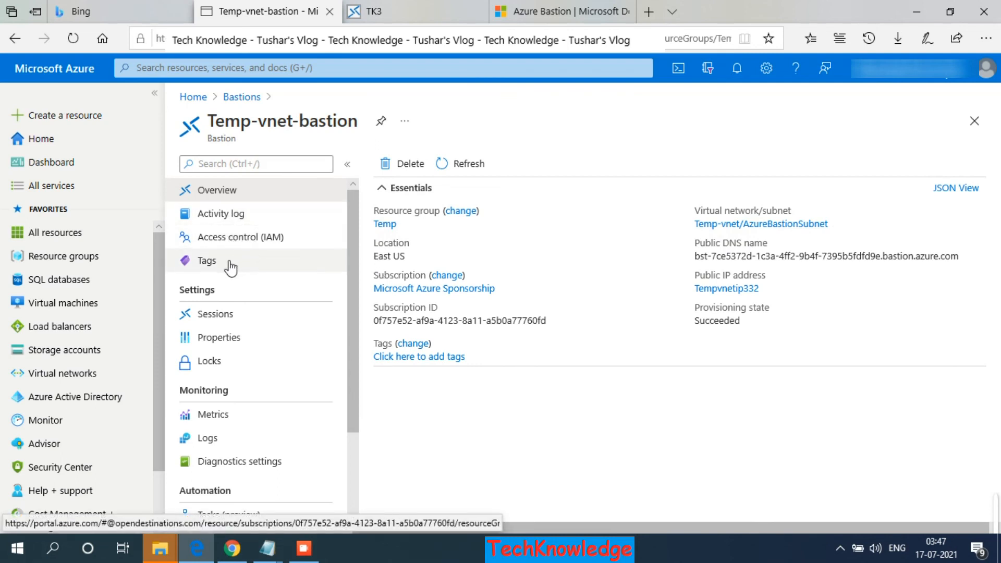
# Examine the details of the active session in Temp-vnet-bastion's session list, including target host, user name and protocol
pyautogui.click(229, 320)
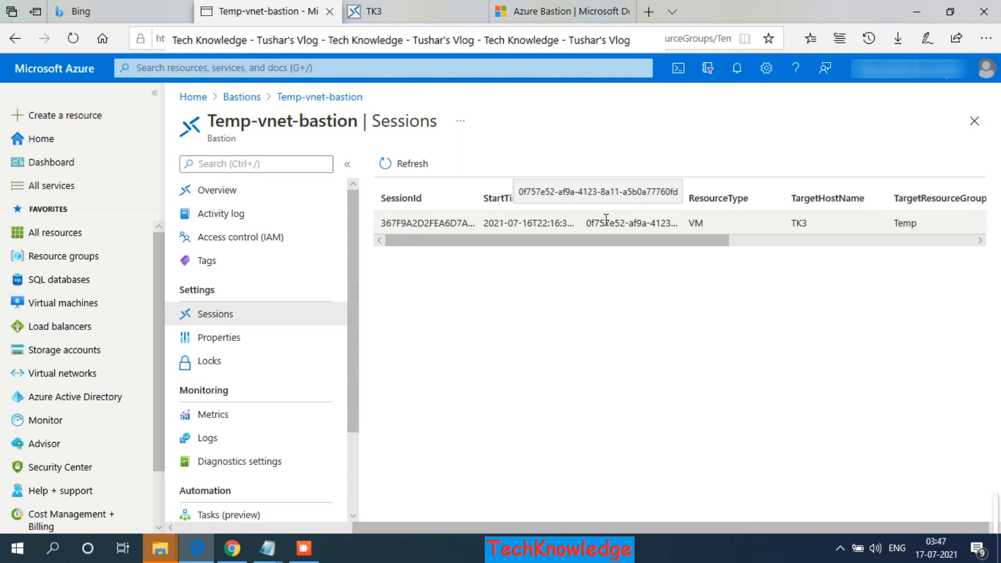
pyautogui.moveTo(603, 237); pyautogui.dragTo(832, 242)
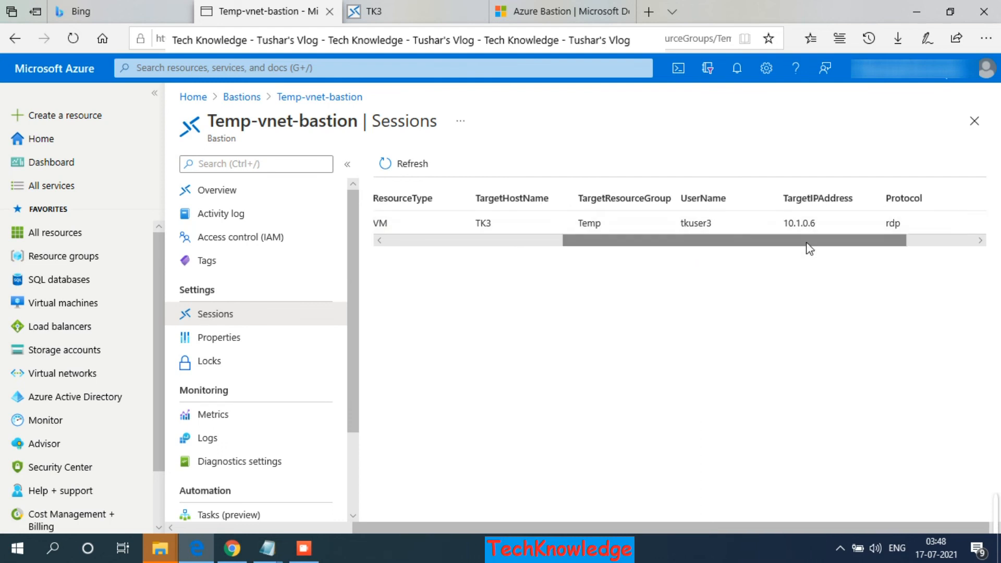
pyautogui.moveTo(808, 241); pyautogui.dragTo(510, 245)
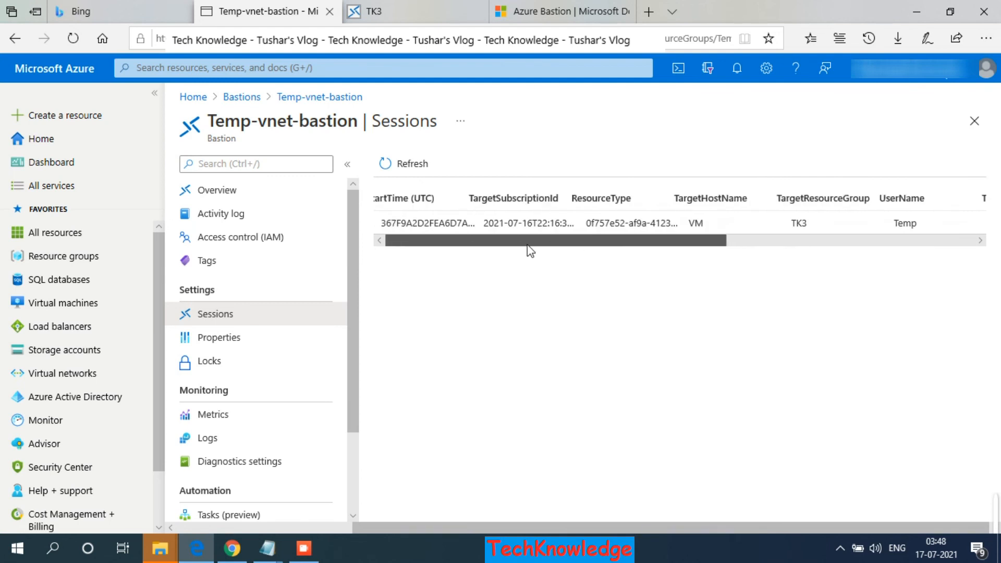
# Close the TK3 remote session and refresh Temp-vnet-bastion's session list
pyautogui.click(392, 10)
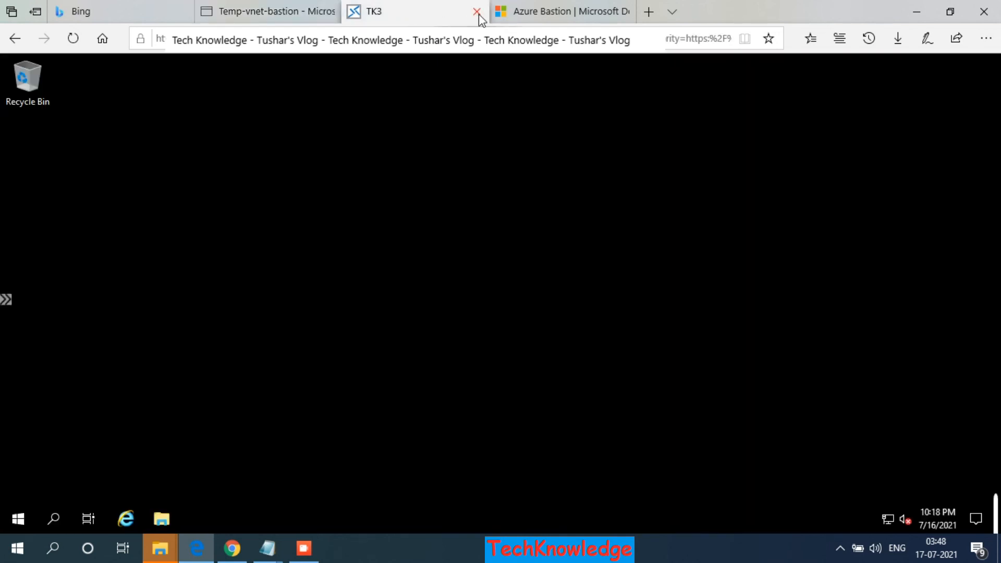
pyautogui.click(477, 12)
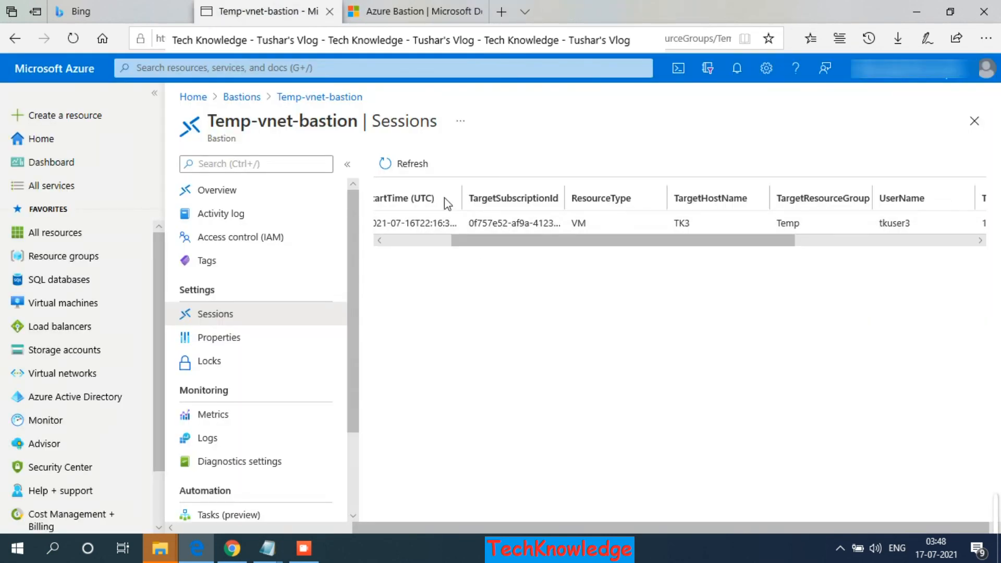
pyautogui.click(420, 163)
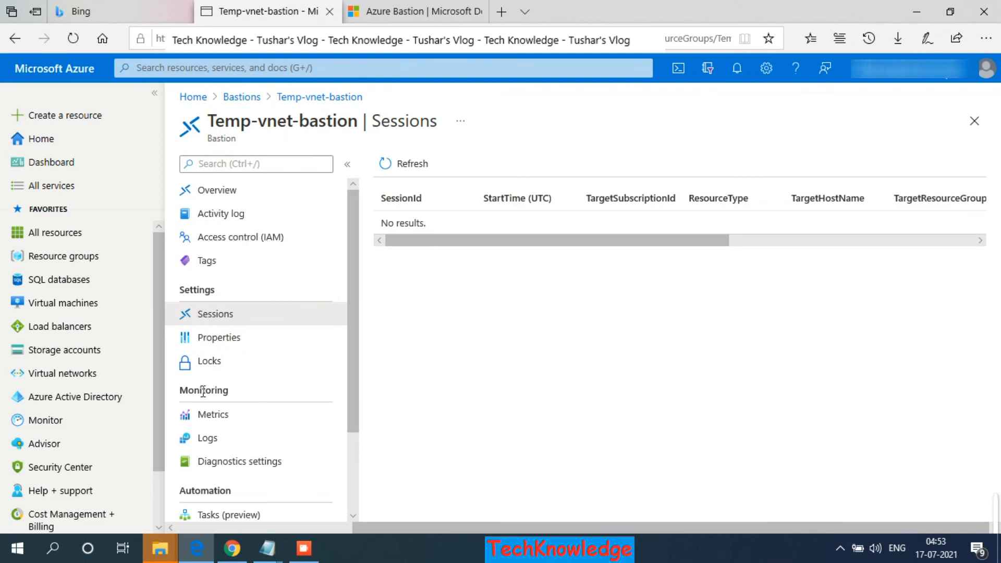
# Open Temp-vnet's subnets and compare the IPv4 ranges of the default subnet and AzureBastionSubnet
pyautogui.click(84, 375)
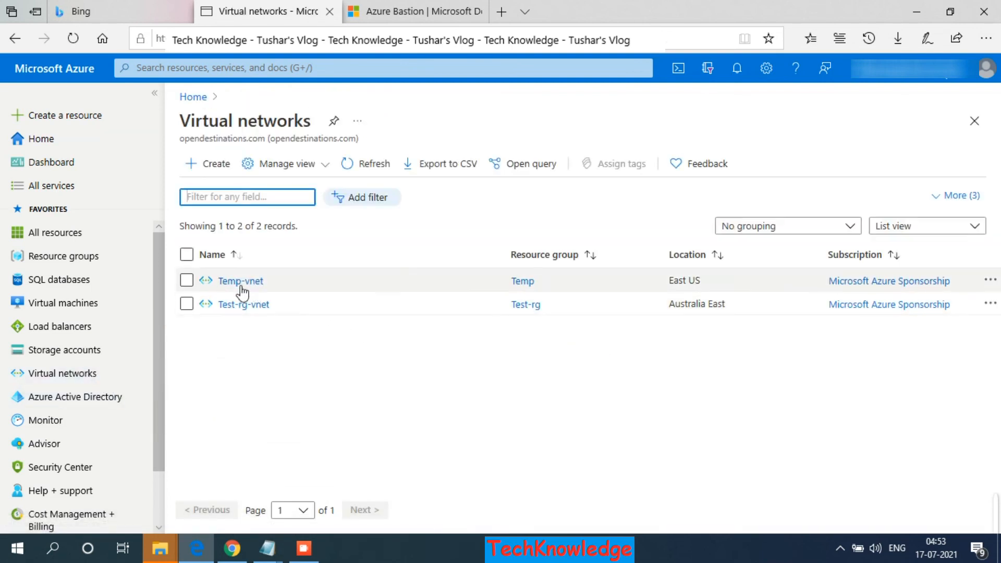
pyautogui.click(241, 280)
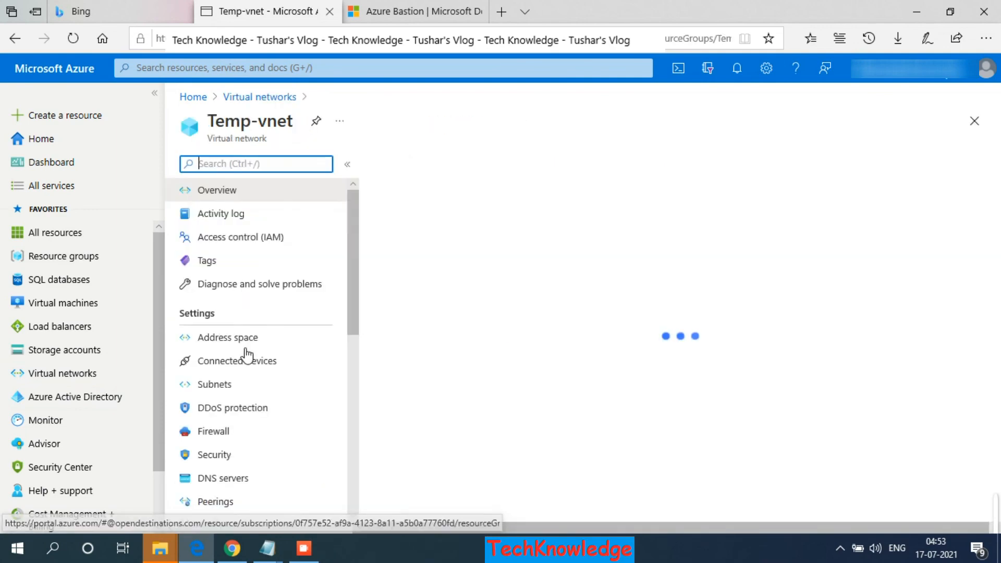
pyautogui.click(222, 384)
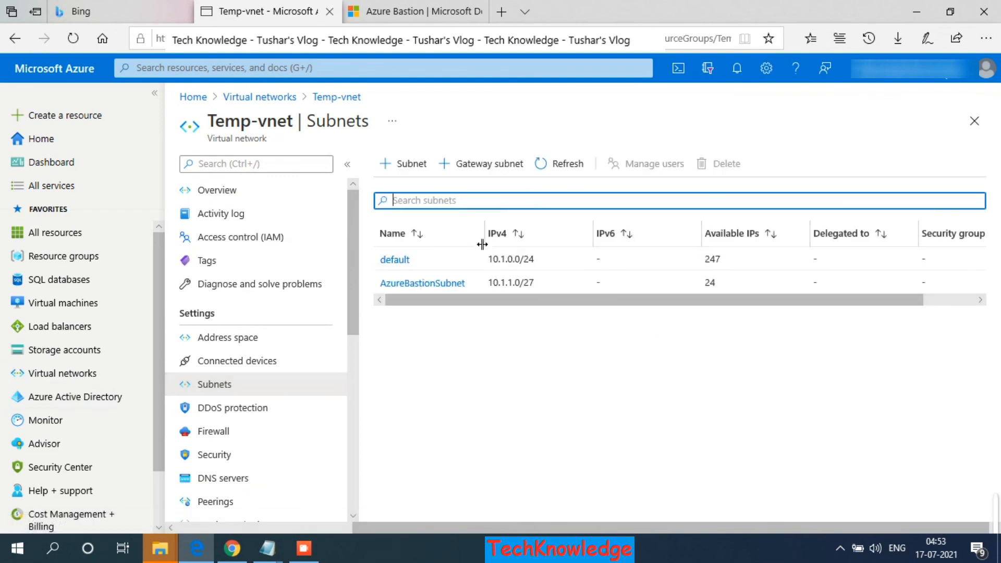
pyautogui.moveTo(487, 259); pyautogui.dragTo(539, 255)
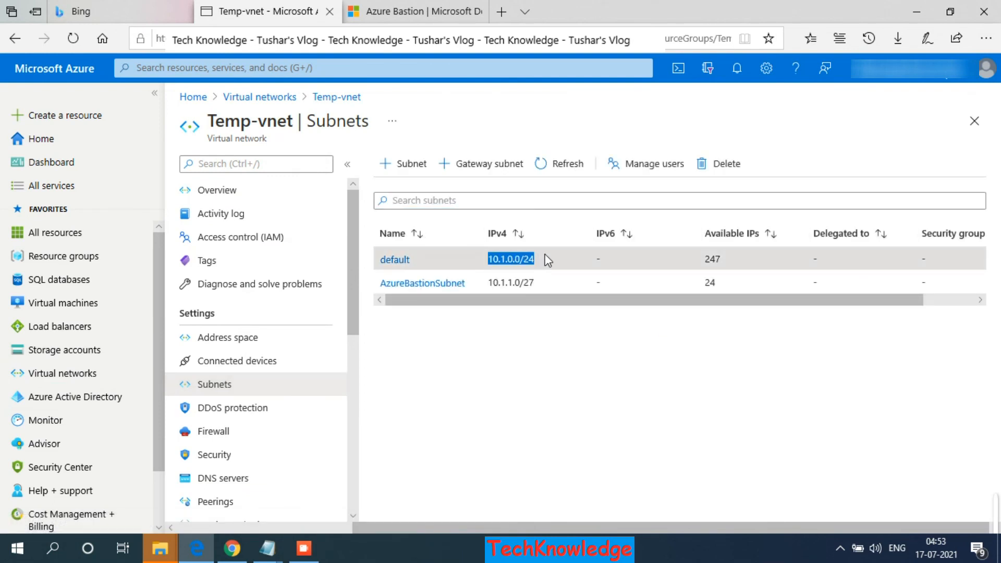
pyautogui.click(493, 283)
pyautogui.moveTo(492, 283); pyautogui.dragTo(547, 279)
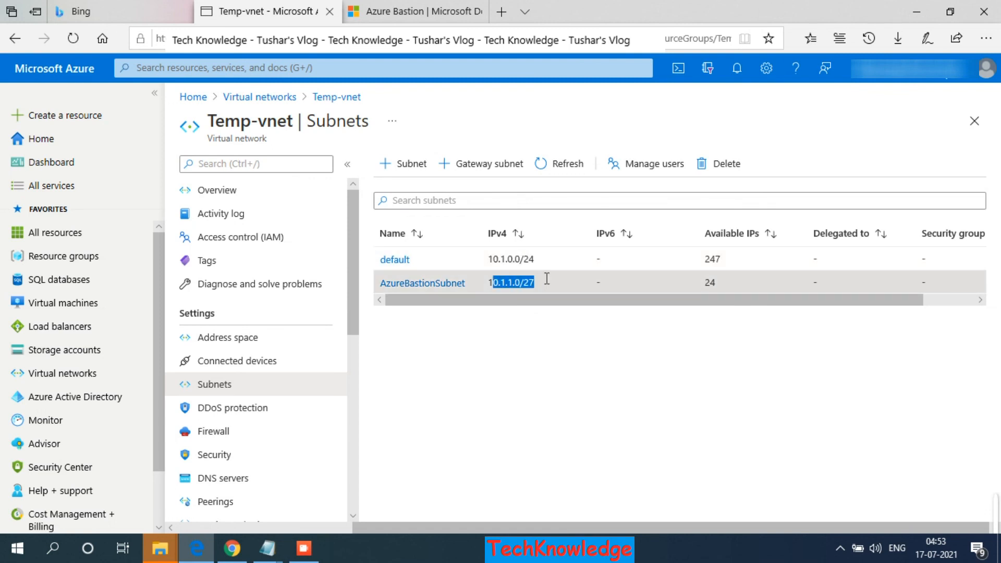
pyautogui.click(530, 350)
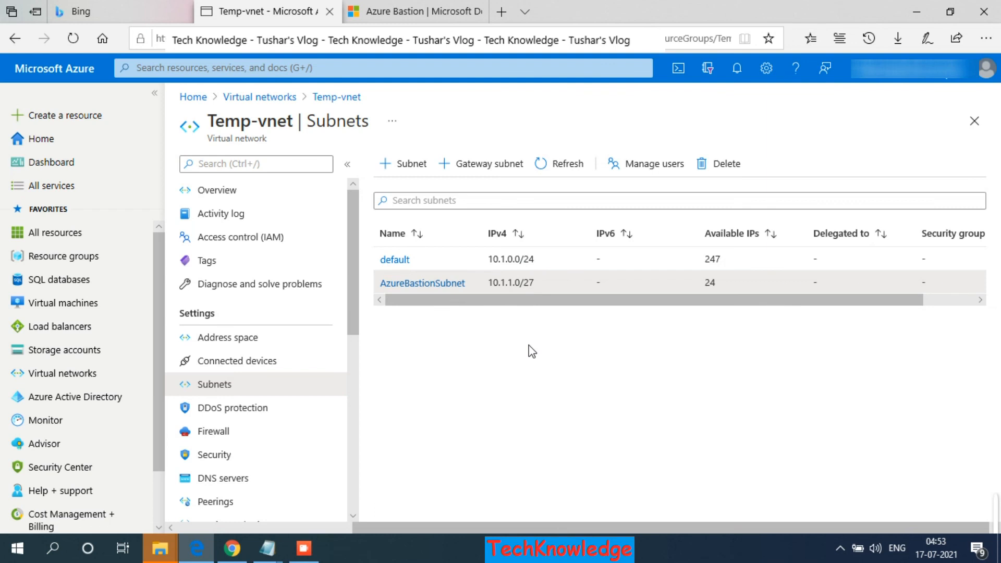